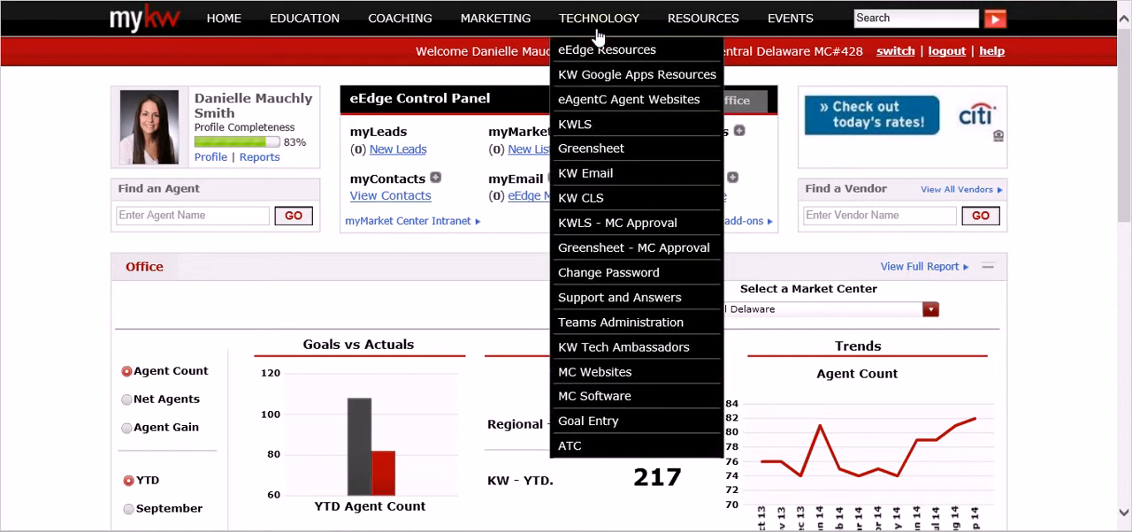
Step: Create a new Greensheet, stating that you are not the listing agent and that it is not a KW listing
{"action": "left_click", "coordinate": [607, 154]}
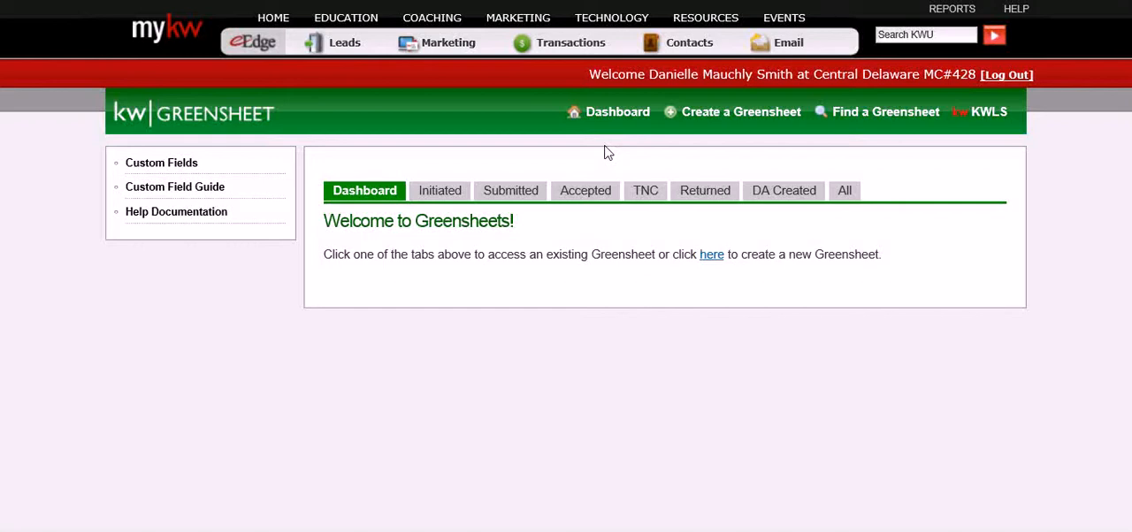
{"action": "left_click", "coordinate": [734, 124]}
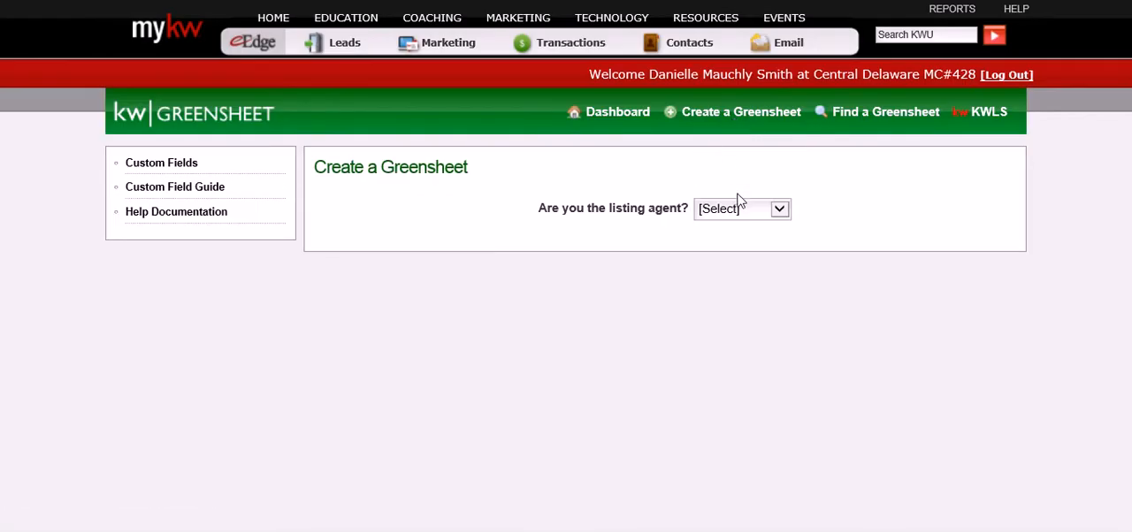
{"action": "left_click", "coordinate": [782, 217]}
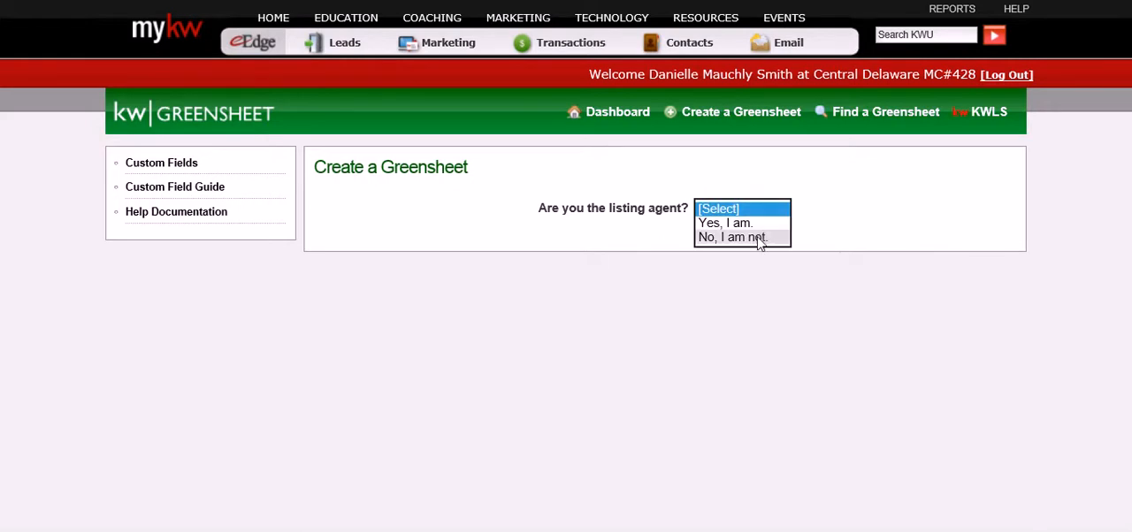
{"action": "left_click", "coordinate": [758, 237]}
{"action": "left_click", "coordinate": [759, 257]}
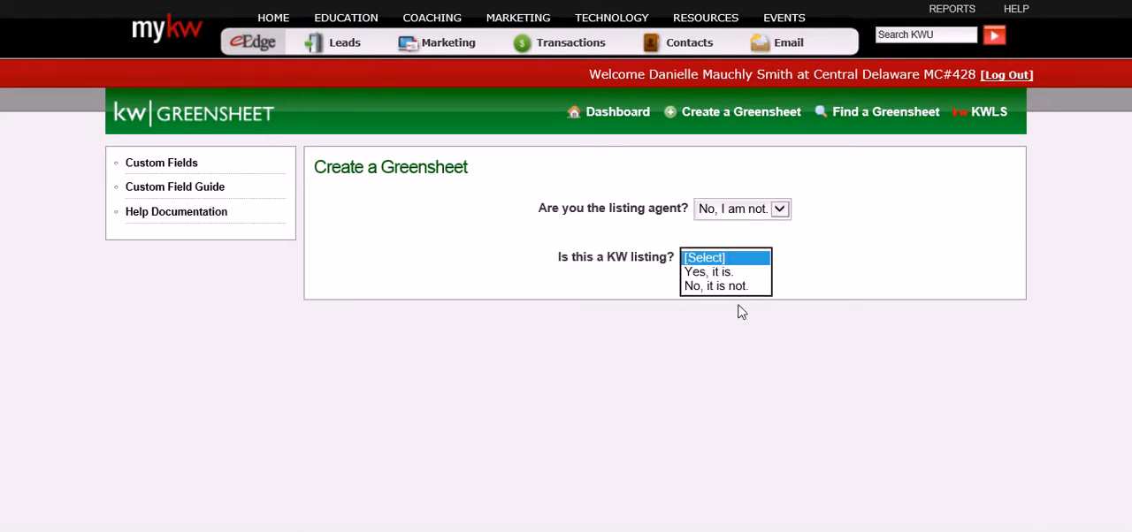
{"action": "left_click", "coordinate": [743, 286]}
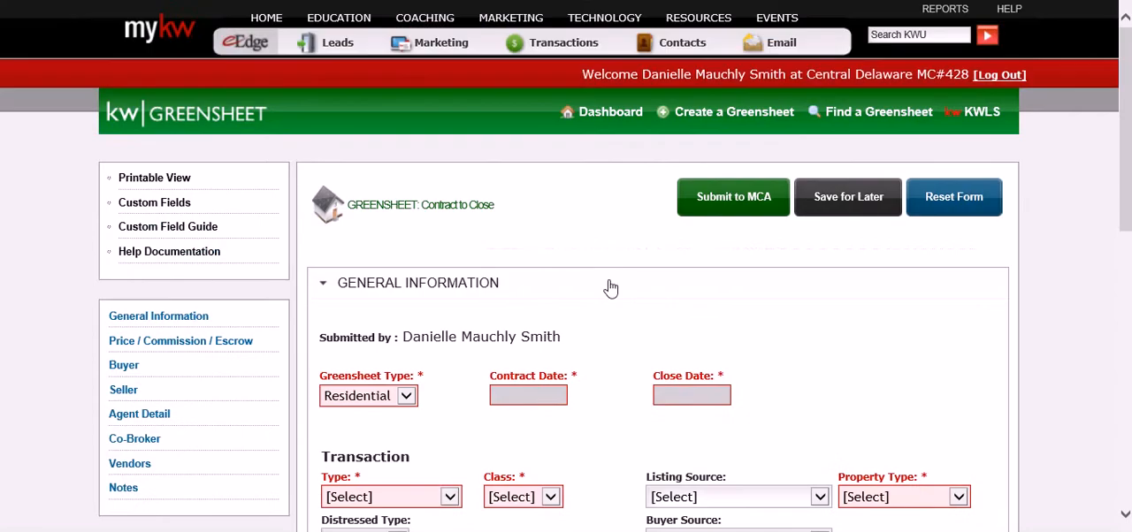
Step: Set the Greensheet's contract date to 11/05/2014 and its close date to 12/19/2014
{"action": "left_click", "coordinate": [539, 397]}
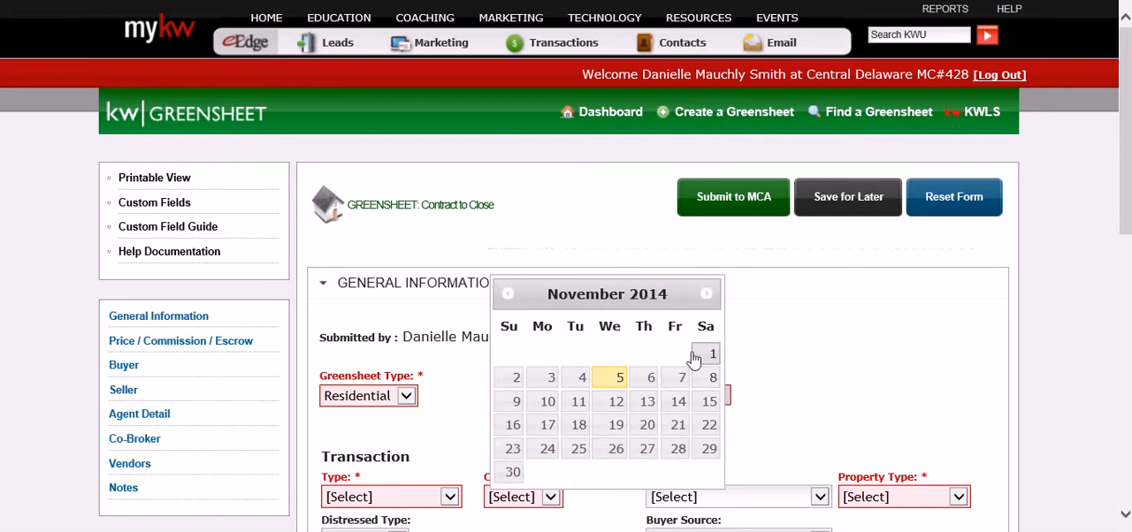
{"action": "left_click", "coordinate": [608, 385]}
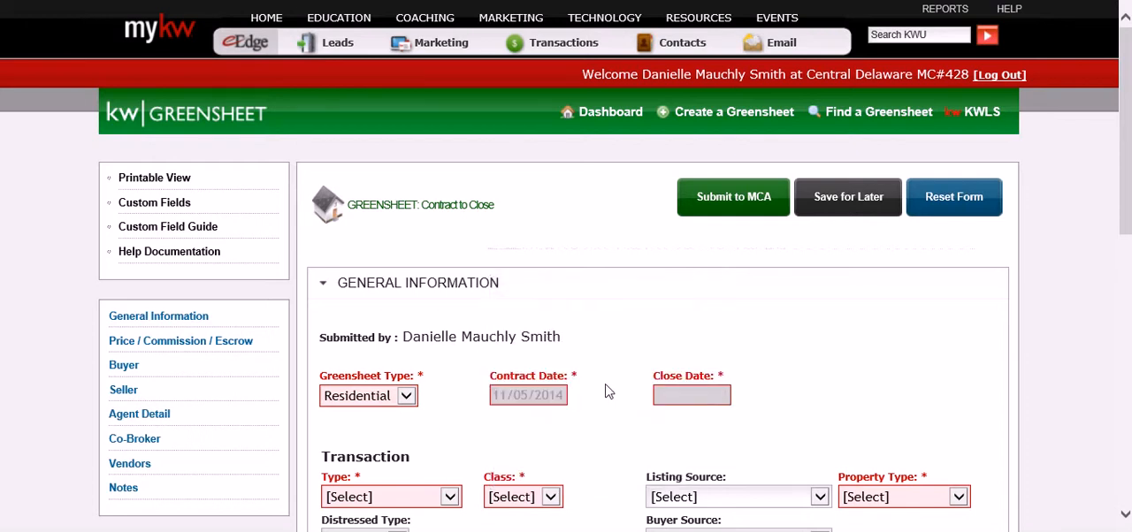
{"action": "left_click", "coordinate": [684, 402]}
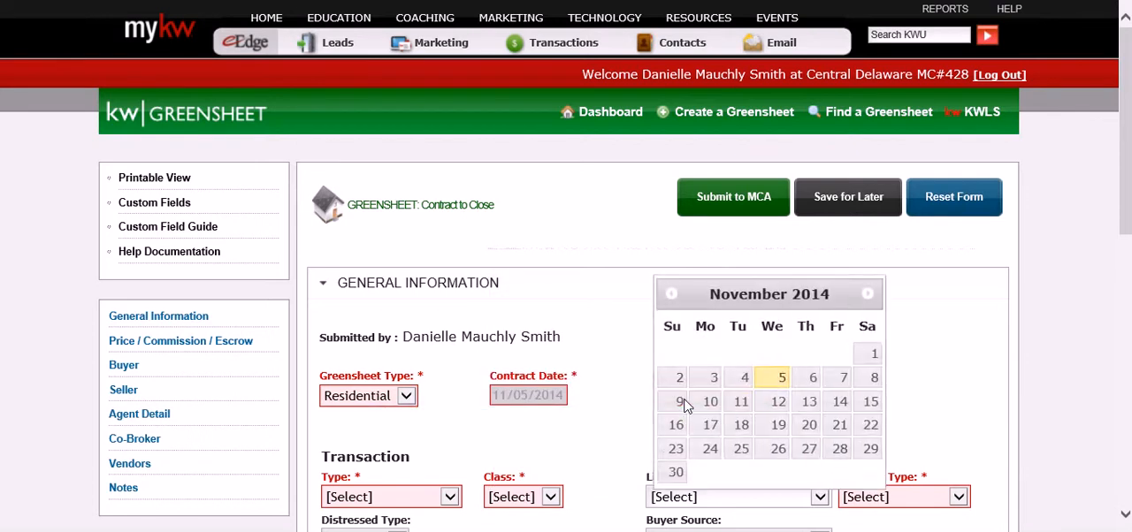
{"action": "left_click", "coordinate": [871, 295]}
{"action": "left_click", "coordinate": [841, 405]}
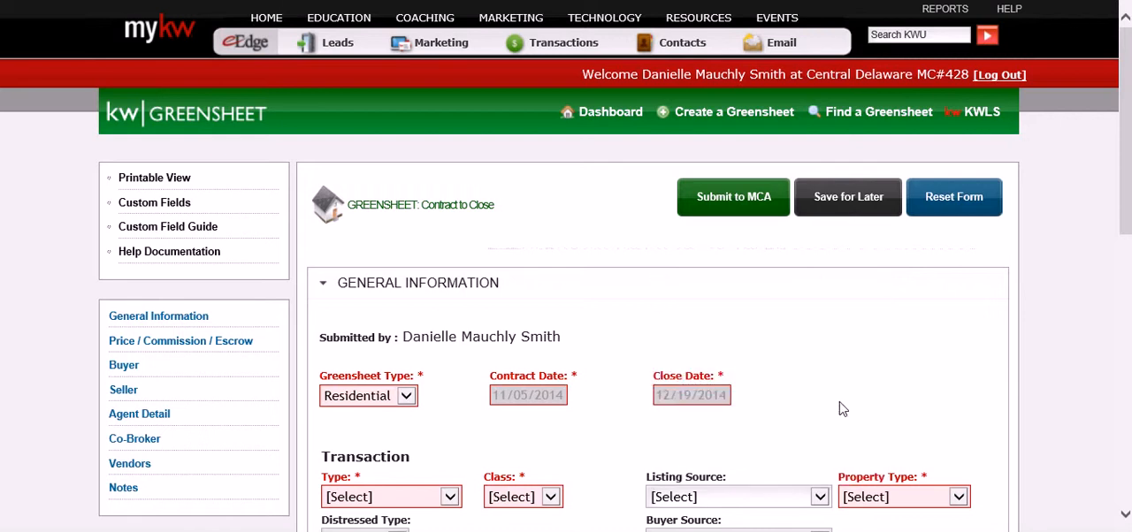
Step: Set the transaction type to Buyer Sale, the class to Property and the property type to (R) Resale
{"action": "left_click", "coordinate": [450, 498]}
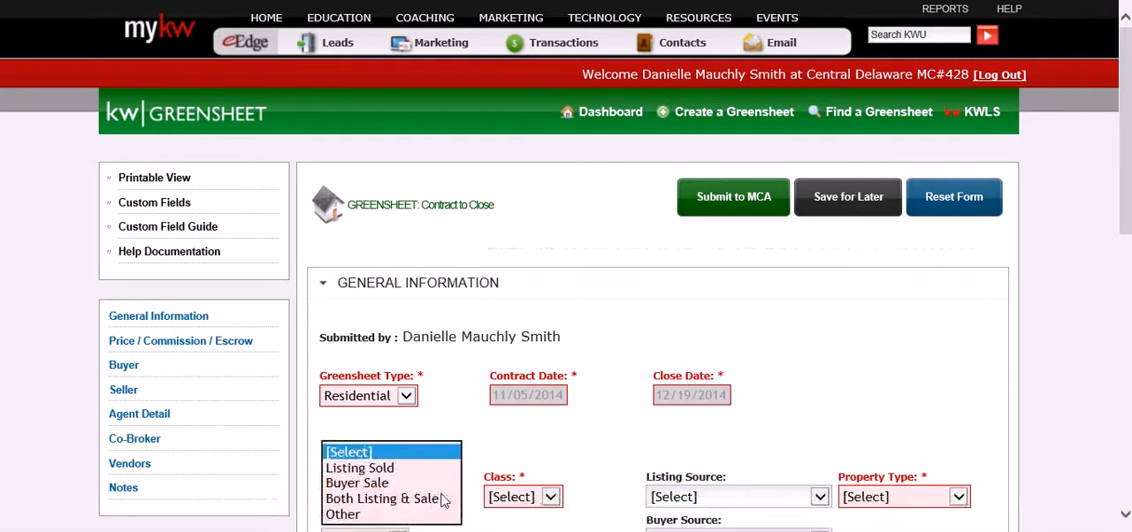
{"action": "left_click", "coordinate": [412, 486]}
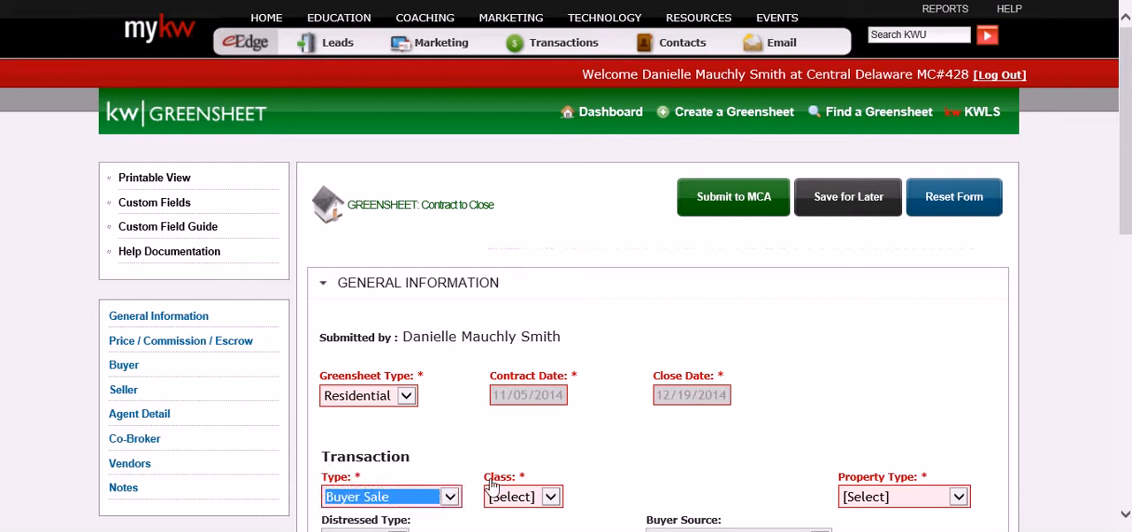
{"action": "left_click", "coordinate": [542, 497]}
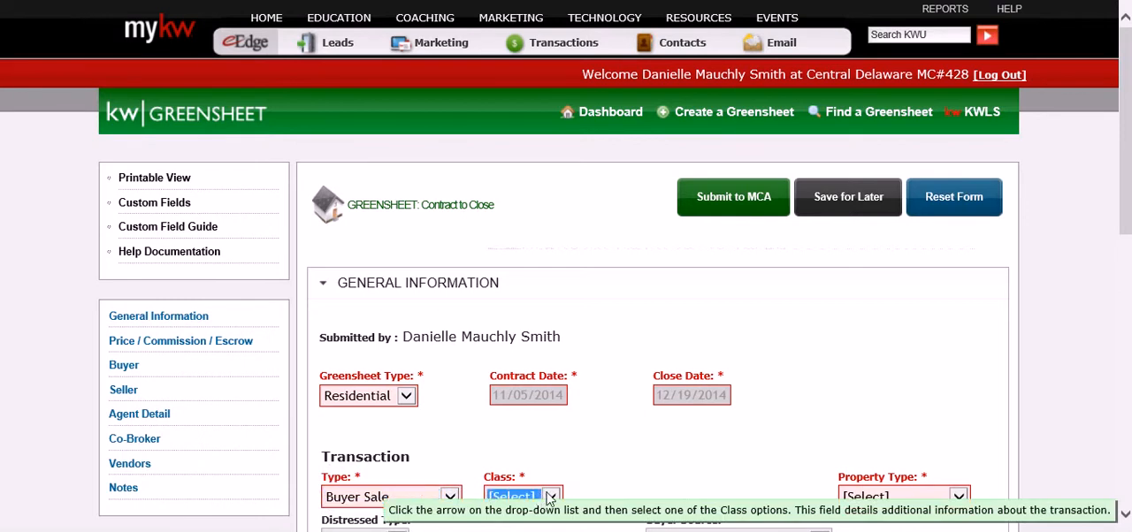
{"action": "left_click", "coordinate": [535, 498]}
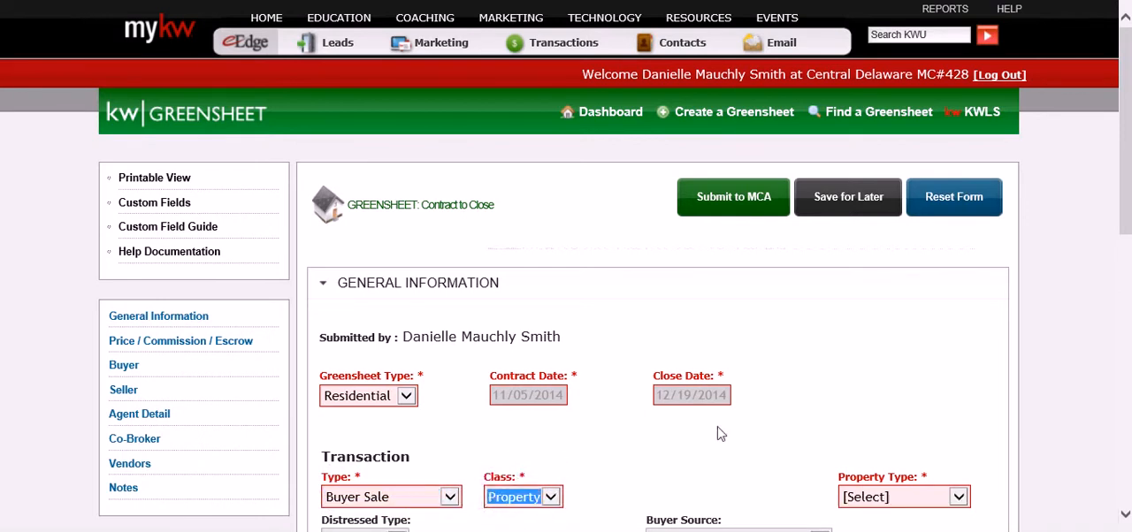
{"action": "left_click", "coordinate": [954, 498]}
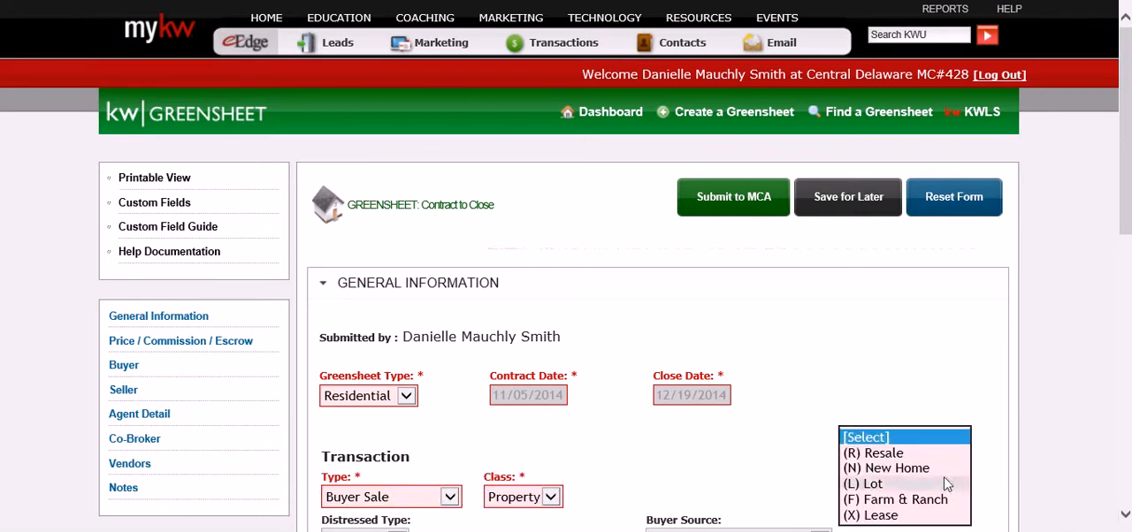
{"action": "left_click", "coordinate": [915, 452]}
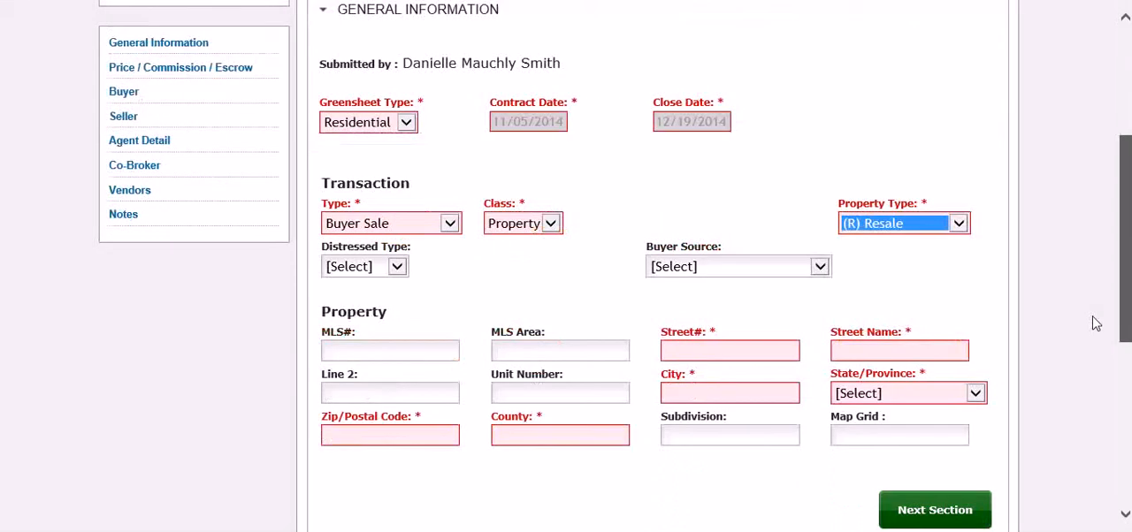
Step: Enter the street number, street name and city of the property being sold
{"action": "left_click_drag", "start_coordinate": [1125, 216], "coordinate": [1100, 340]}
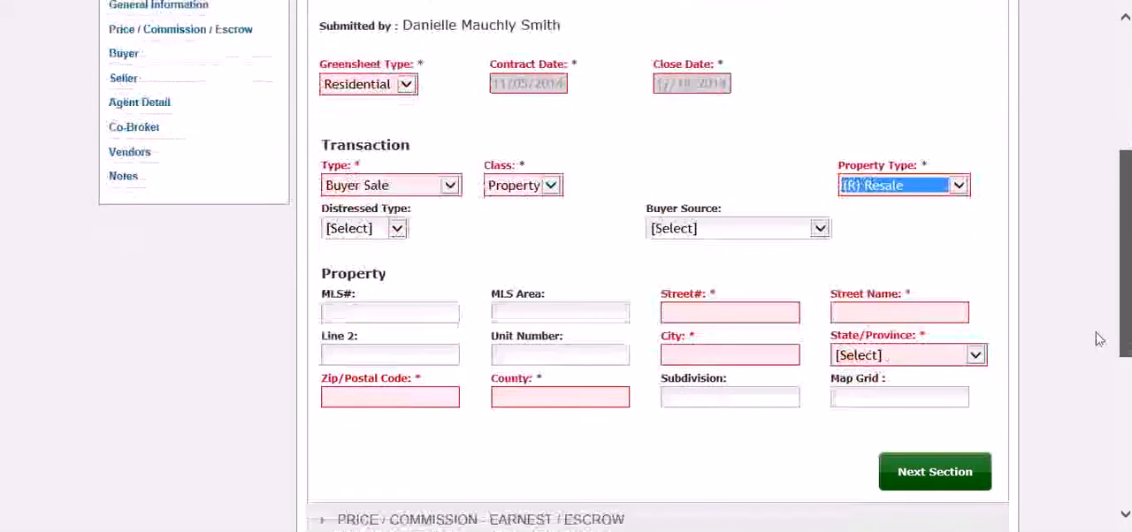
{"action": "scroll", "coordinate": [1097, 350], "scroll_direction": "down", "scroll_amount": 1}
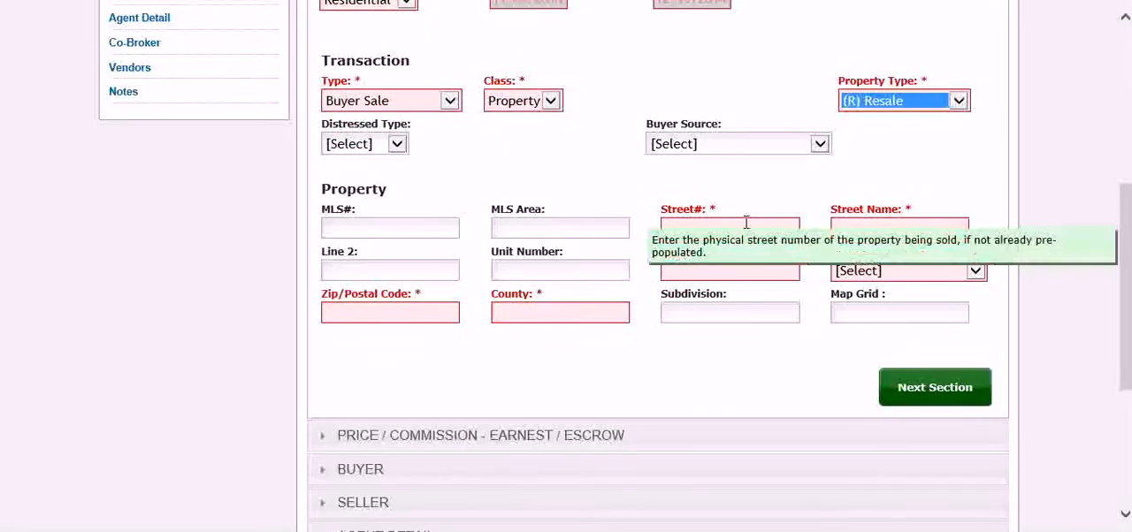
{"action": "left_click", "coordinate": [746, 222]}
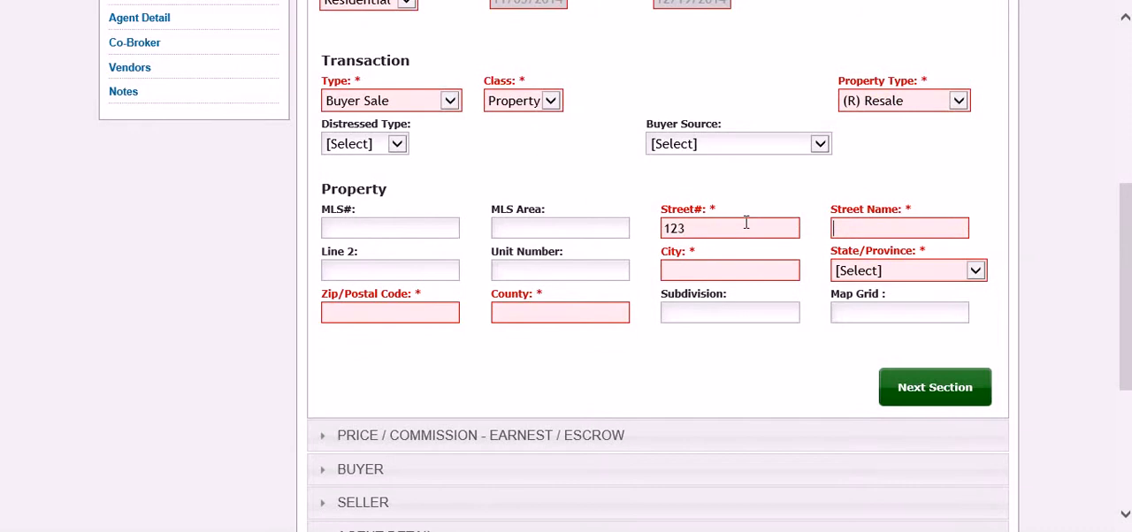
{"action": "type", "text": "Main St"}
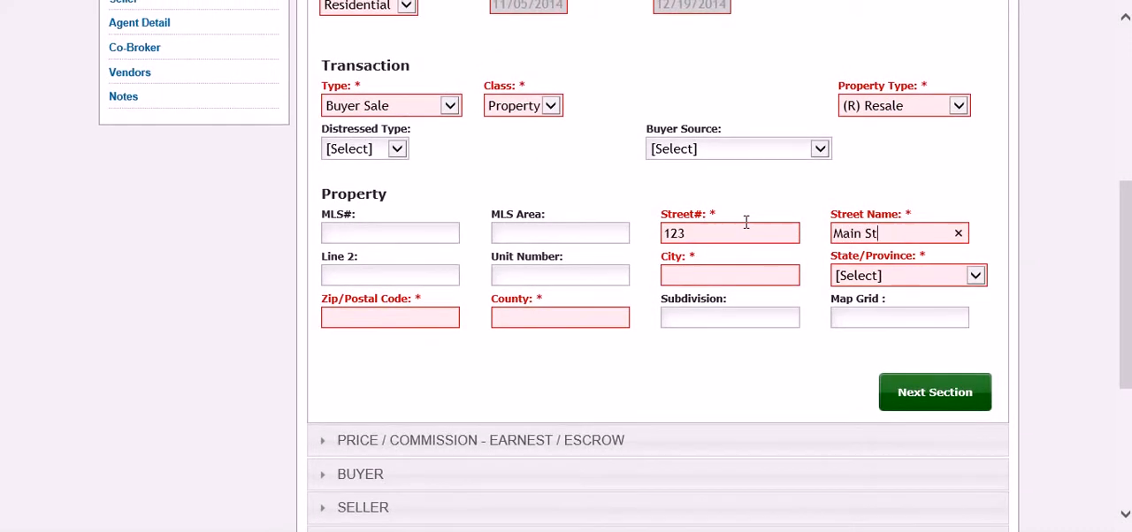
{"action": "key", "text": "Tab"}
{"action": "type", "text": "Cit"}
{"action": "key", "text": "Tab"}
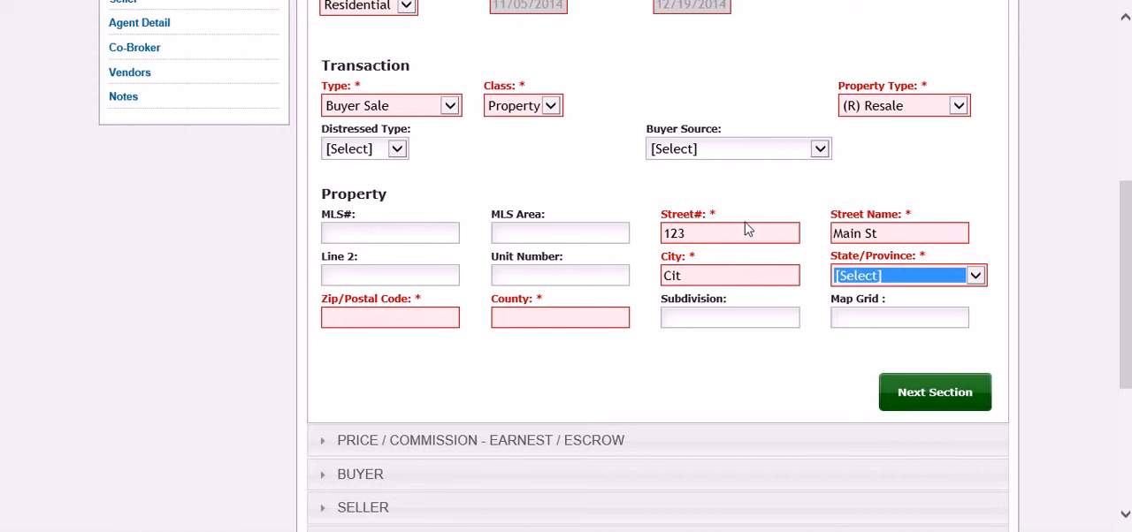
{"action": "left_click", "coordinate": [691, 276]}
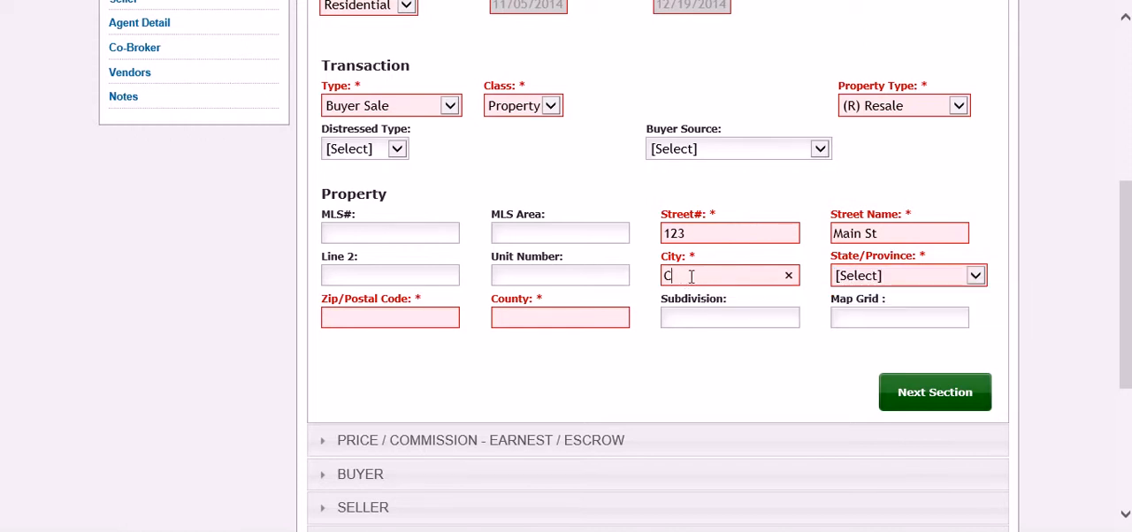
{"action": "type", "text": "Dover"}
{"action": "key", "text": "Tab"}
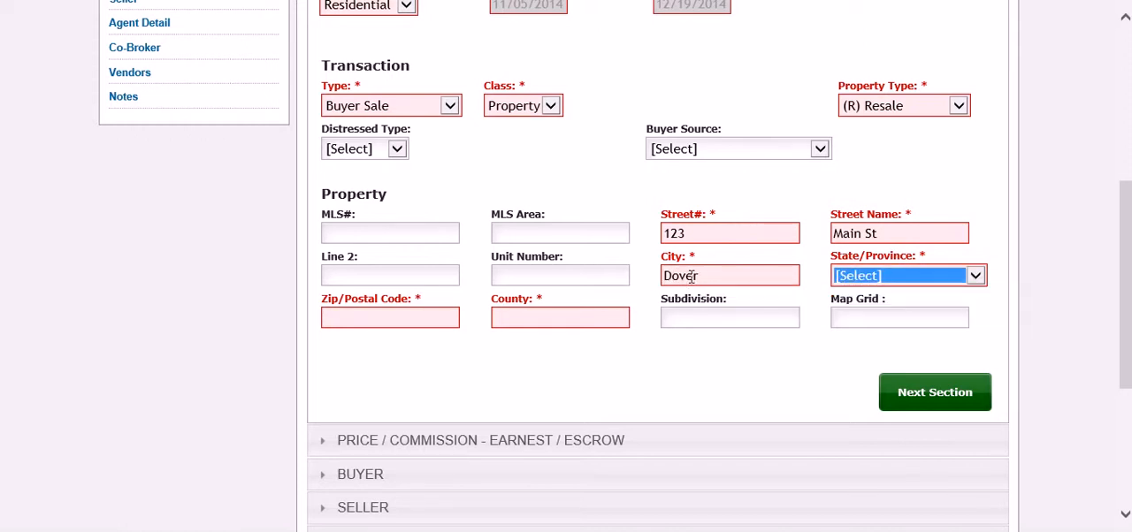
Step: Choose the property's state and enter its postal code and county
{"action": "key", "text": "d"}
{"action": "key", "text": "Tab"}
{"action": "type", "text": "19"}
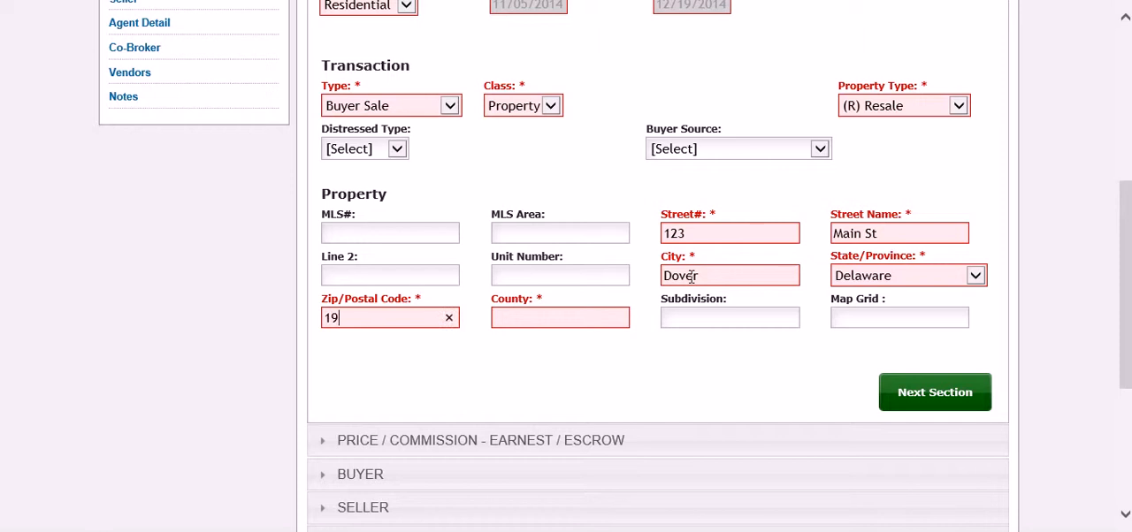
{"action": "type", "text": "901"}
{"action": "type", "text": "Kent"}
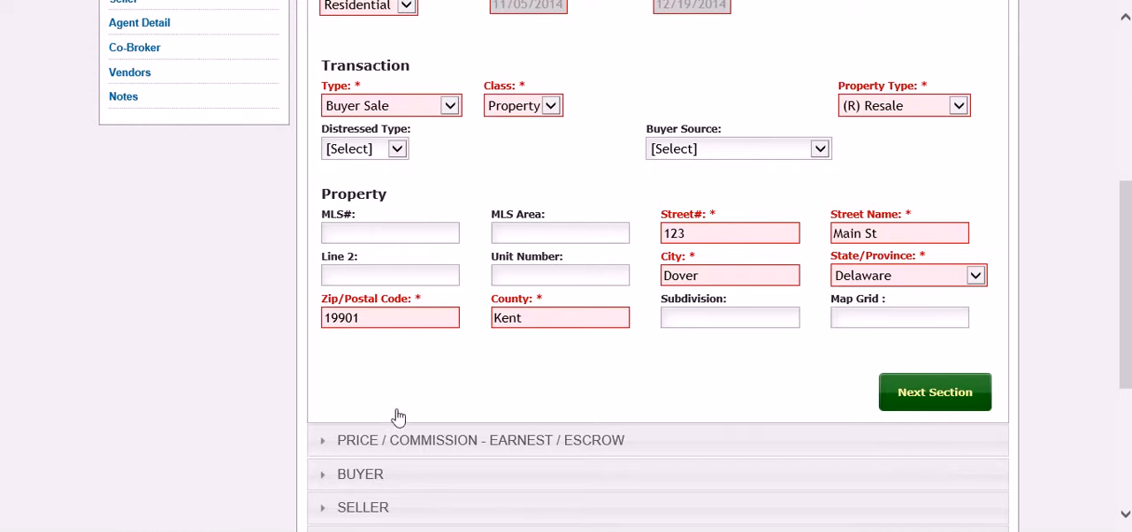
Step: In the Price / Commission section, enter a sale price of $100,000 and a percentage-based sale commission of 3%
{"action": "left_click", "coordinate": [937, 394]}
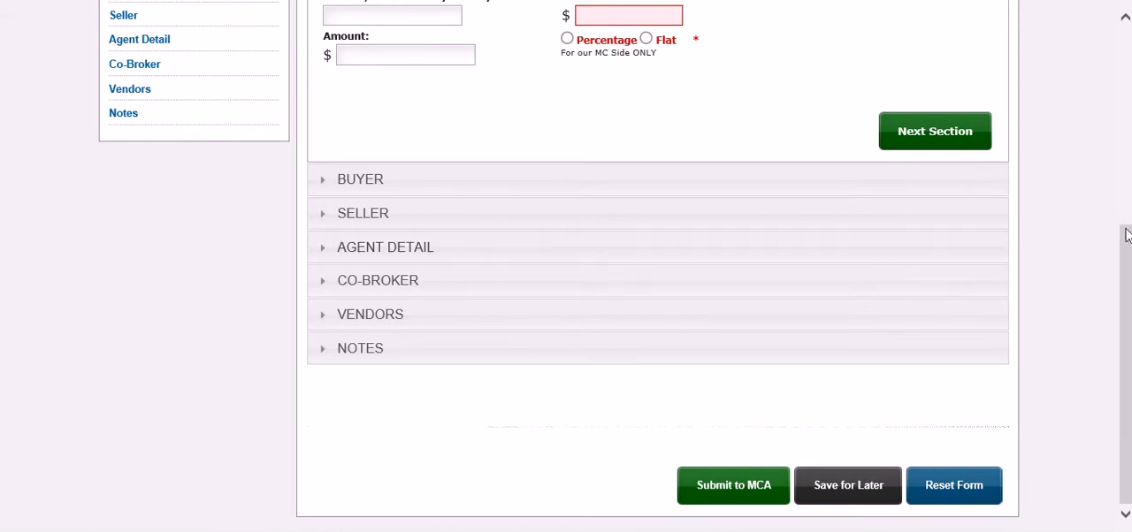
{"action": "scroll", "coordinate": [1125, 239], "scroll_direction": "up", "scroll_amount": 1}
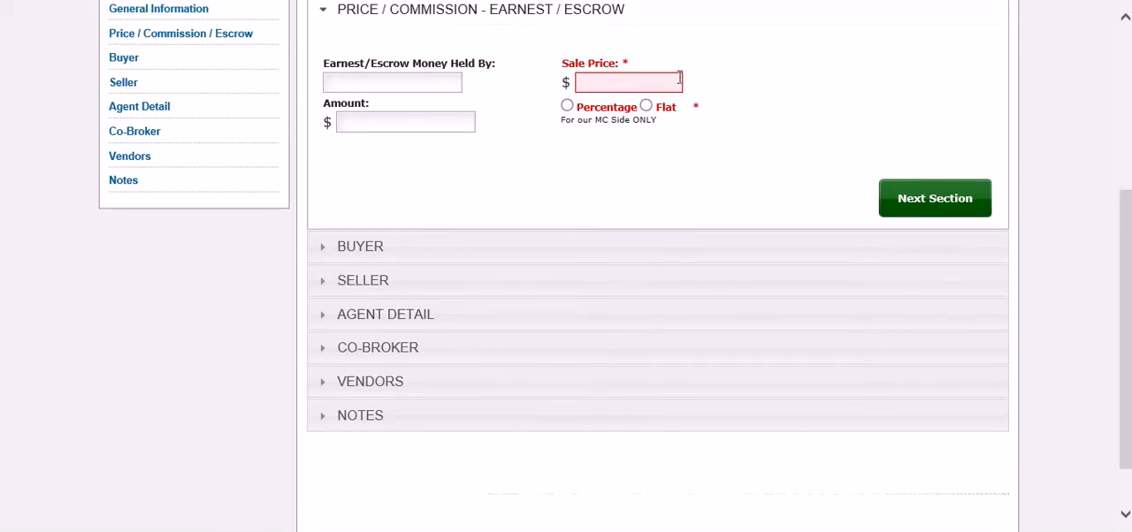
{"action": "left_click", "coordinate": [673, 82]}
{"action": "type", "text": "100"}
{"action": "left_click", "coordinate": [567, 105]}
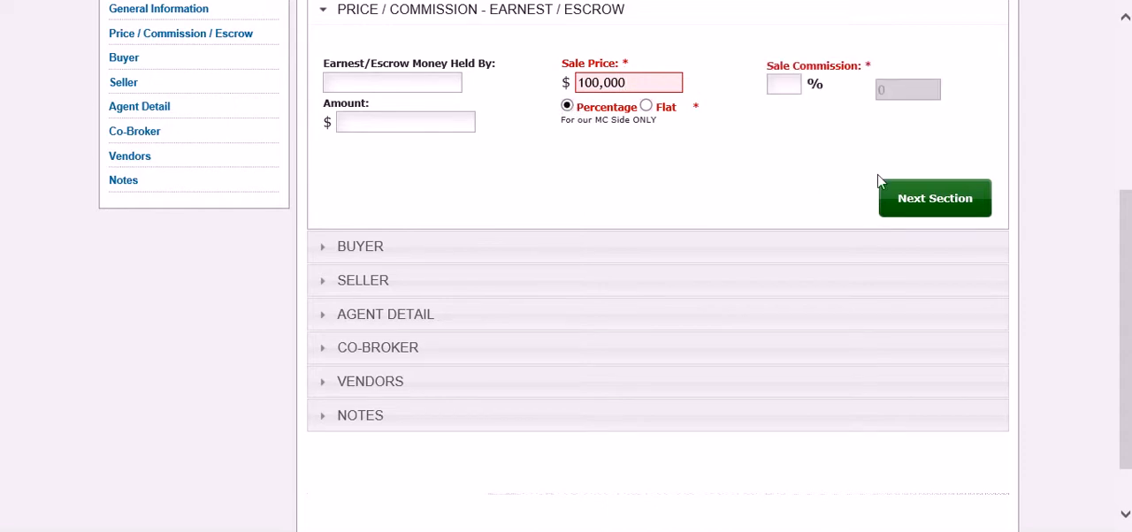
{"action": "left_click", "coordinate": [773, 84]}
{"action": "type", "text": "3"}
{"action": "key", "text": "Tab"}
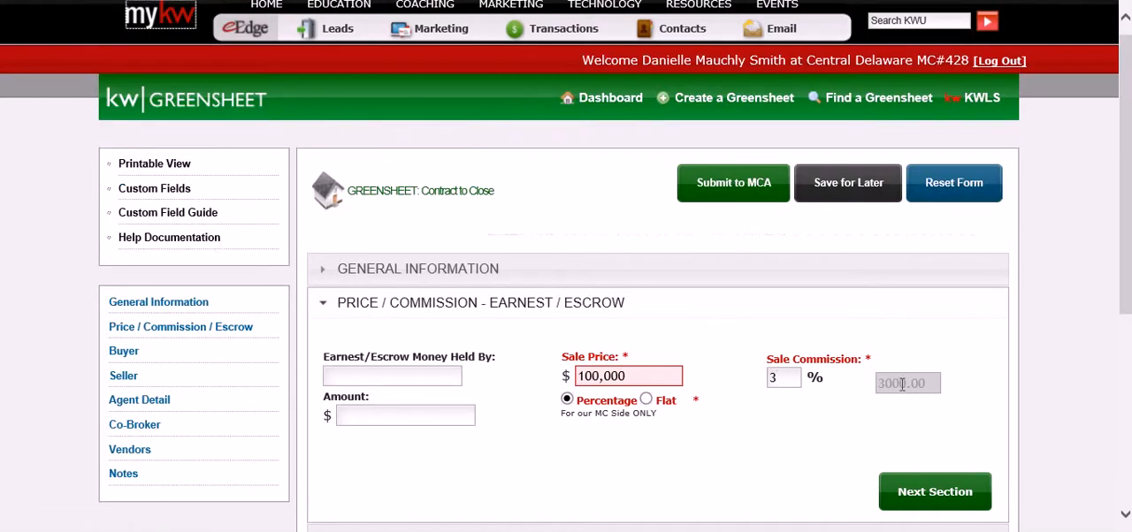
Step: Continue to the Buyer section and enter the buyer's name
{"action": "left_click", "coordinate": [918, 492]}
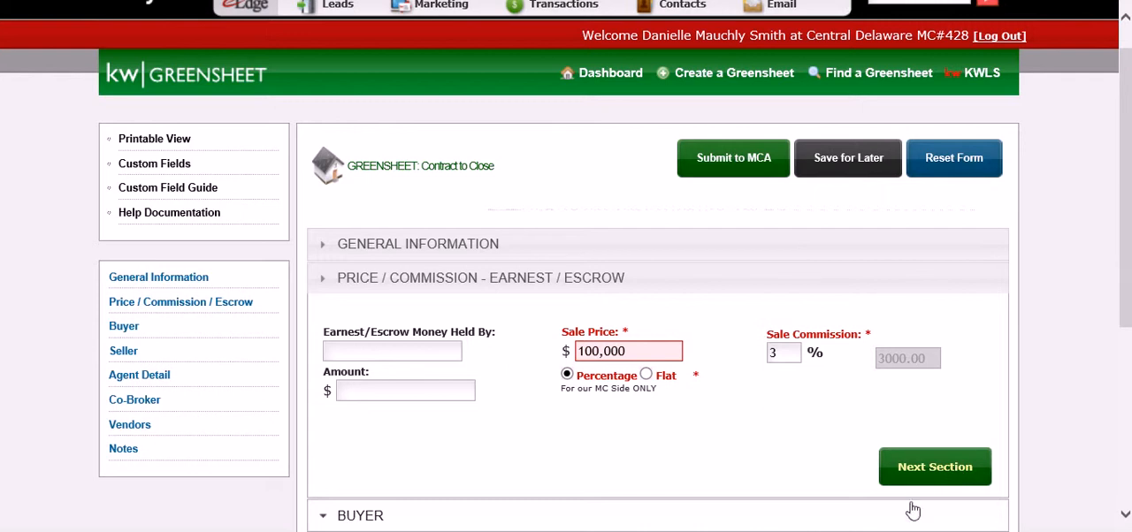
{"action": "left_click", "coordinate": [954, 478]}
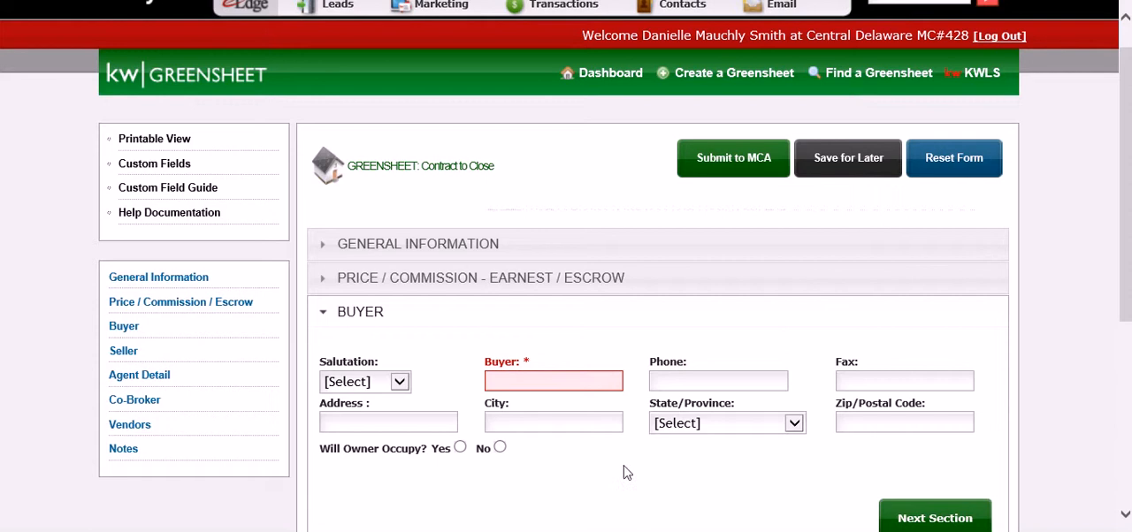
{"action": "left_click", "coordinate": [562, 380]}
{"action": "type", "text": "Smith"}
{"action": "scroll", "coordinate": [765, 237], "scroll_direction": "down", "scroll_amount": 1}
{"action": "scroll", "coordinate": [776, 230], "scroll_direction": "down", "scroll_amount": 3}
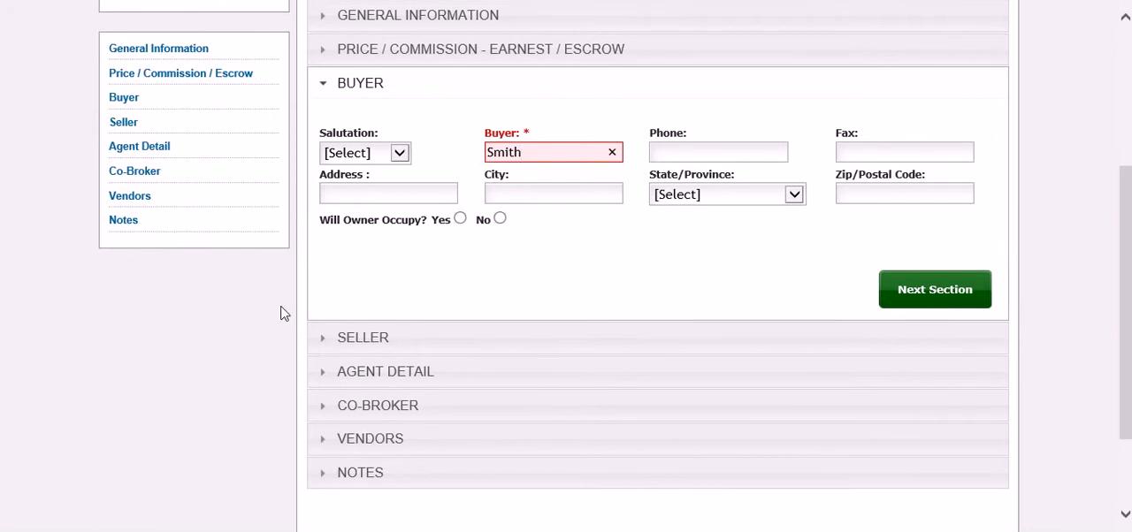
Step: Open the Seller section and enter the seller's name
{"action": "left_click", "coordinate": [385, 337]}
{"action": "left_click", "coordinate": [501, 186]}
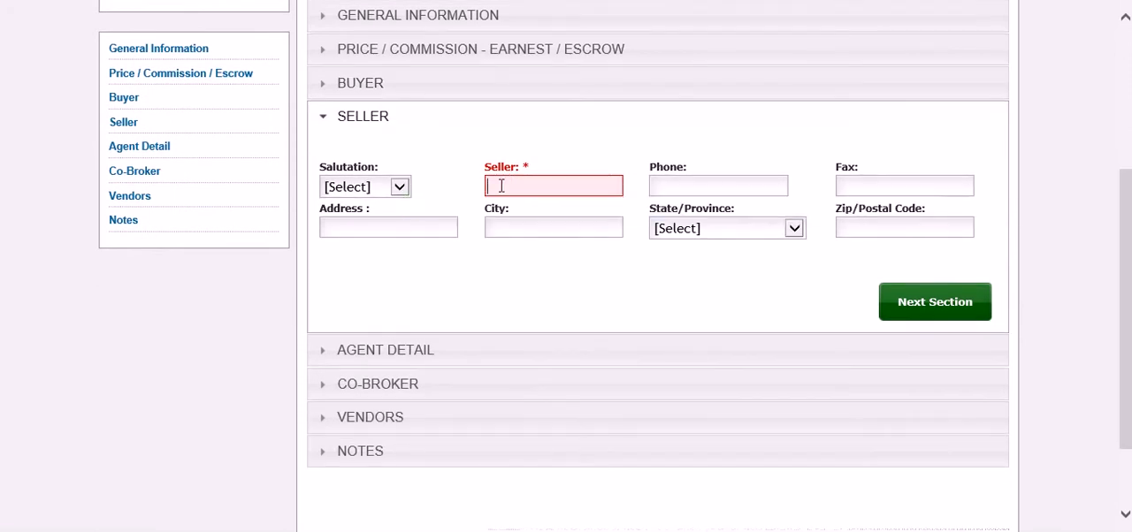
{"action": "type", "text": "Jones"}
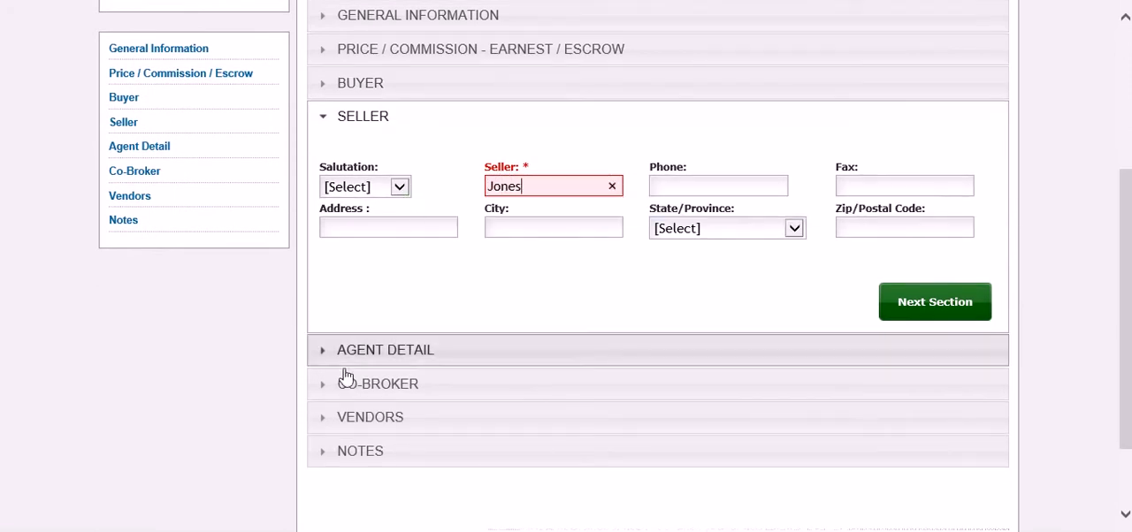
Step: Open the Agent Detail section at the Agent A entries on Page 1
{"action": "right_click", "coordinate": [407, 358]}
{"action": "key", "text": "Escape"}
{"action": "left_click", "coordinate": [429, 364]}
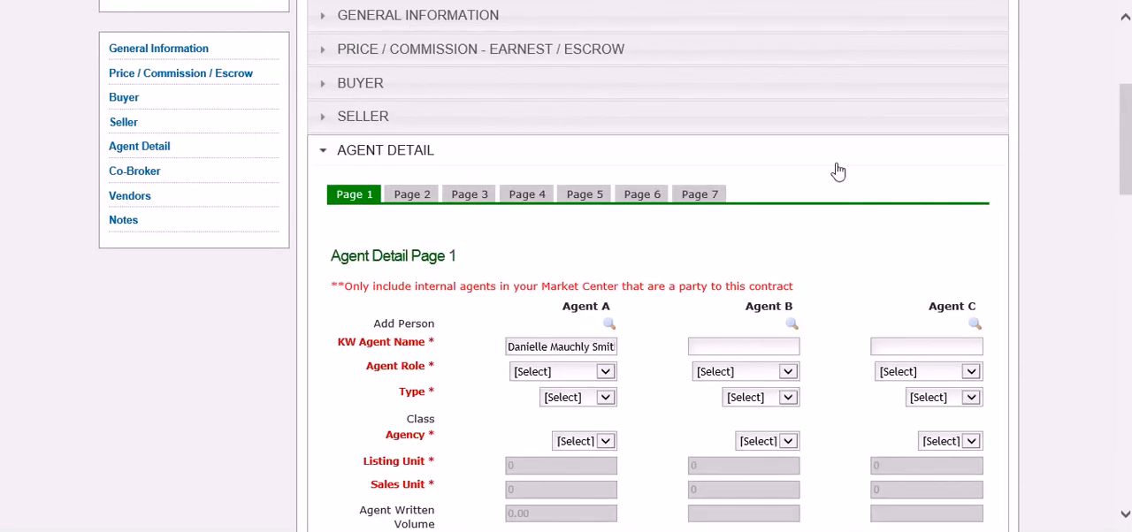
{"action": "left_click_drag", "start_coordinate": [1128, 150], "coordinate": [1125, 203]}
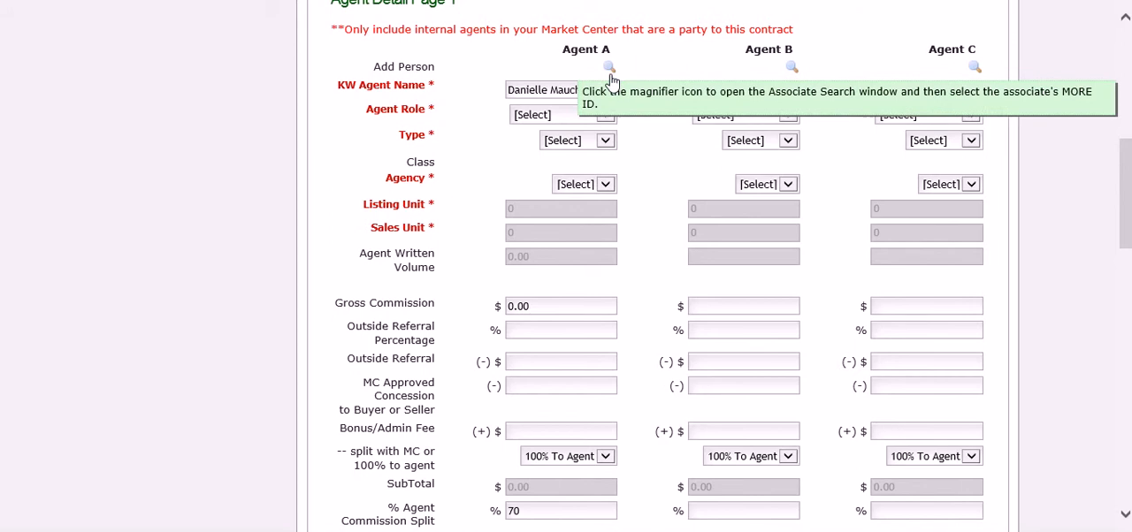
Step: For Agent A, set the role to Buyer Specialist, type to Buyer Sale, agency to Buyer and sales unit to 1
{"action": "left_click", "coordinate": [607, 116]}
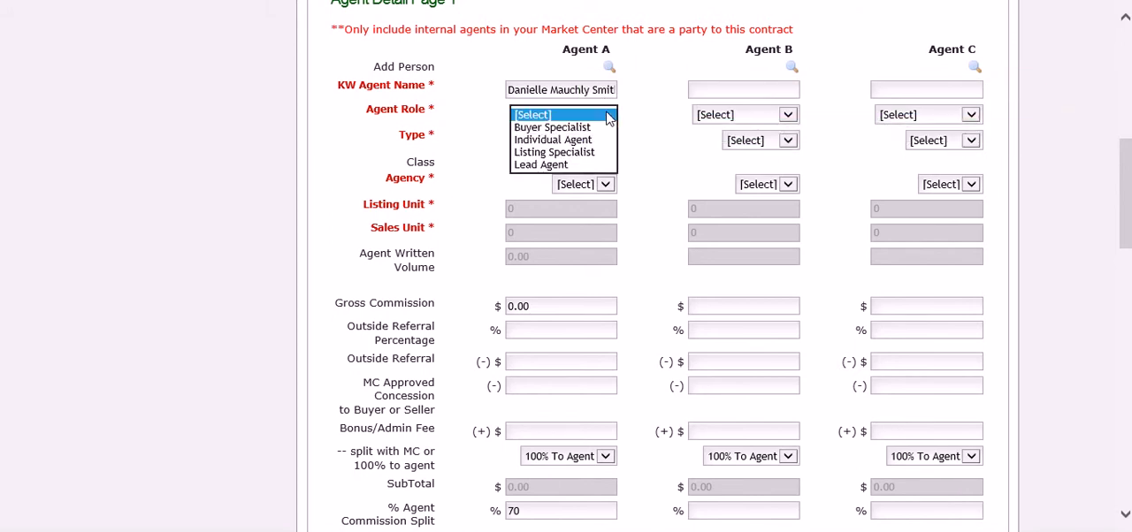
{"action": "left_click", "coordinate": [593, 129]}
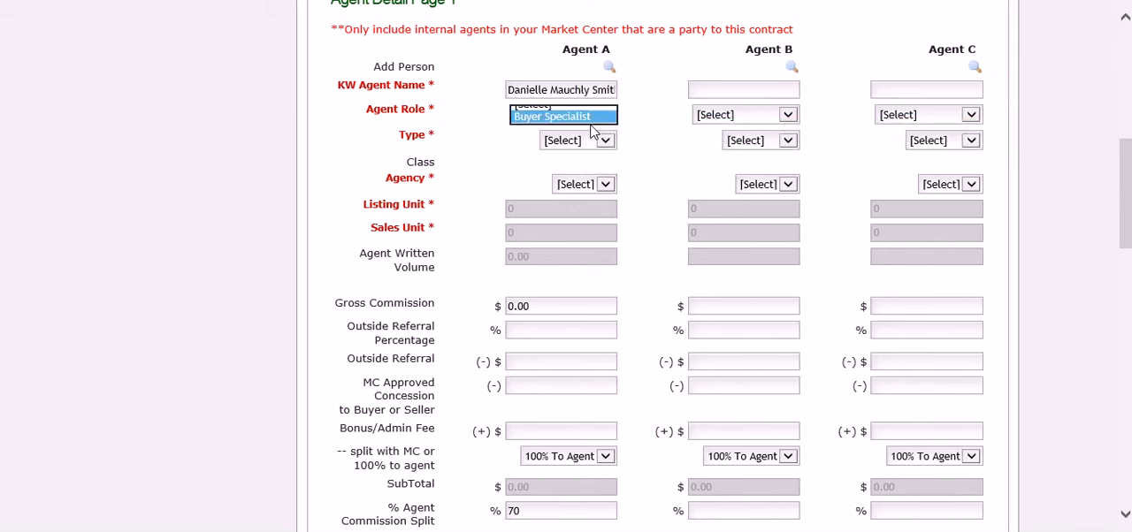
{"action": "left_click", "coordinate": [604, 147]}
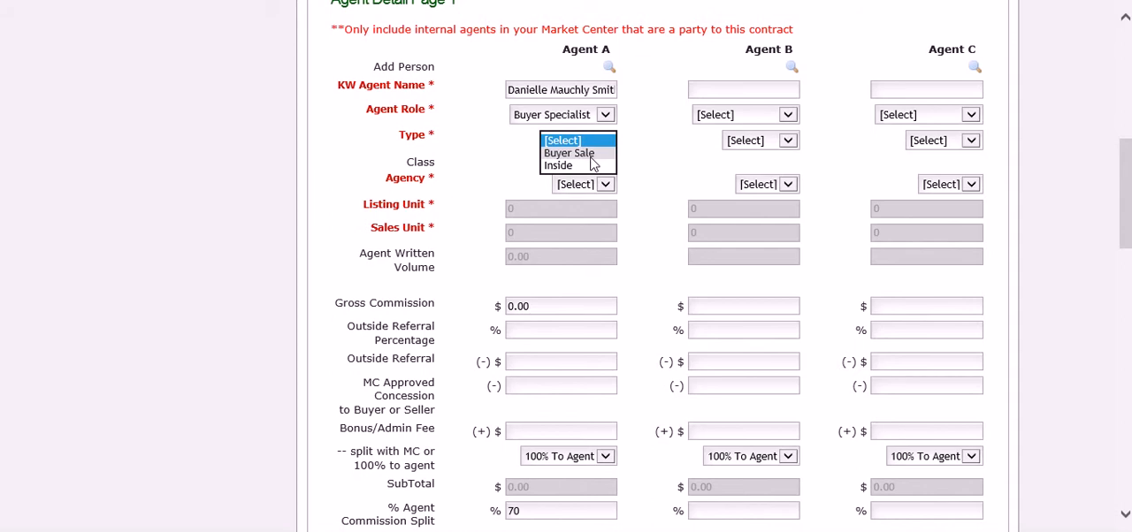
{"action": "left_click", "coordinate": [594, 156]}
{"action": "left_click", "coordinate": [604, 186]}
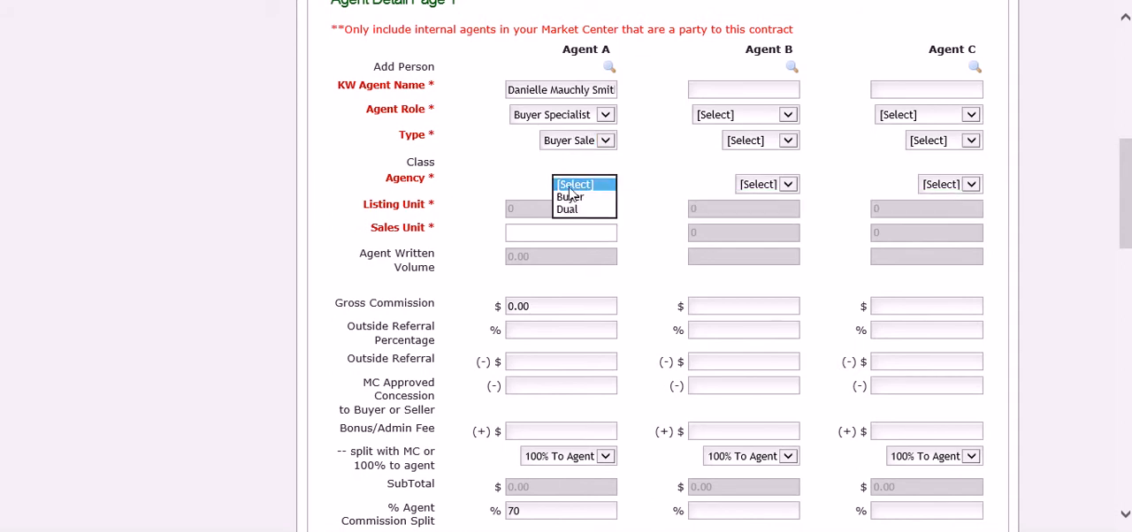
{"action": "left_click", "coordinate": [570, 197]}
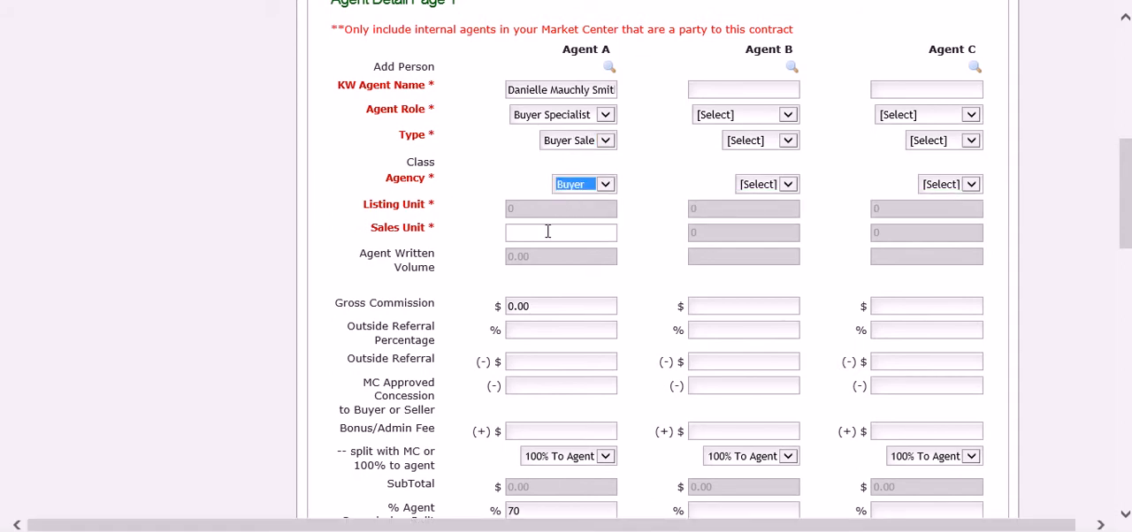
{"action": "left_click", "coordinate": [548, 232]}
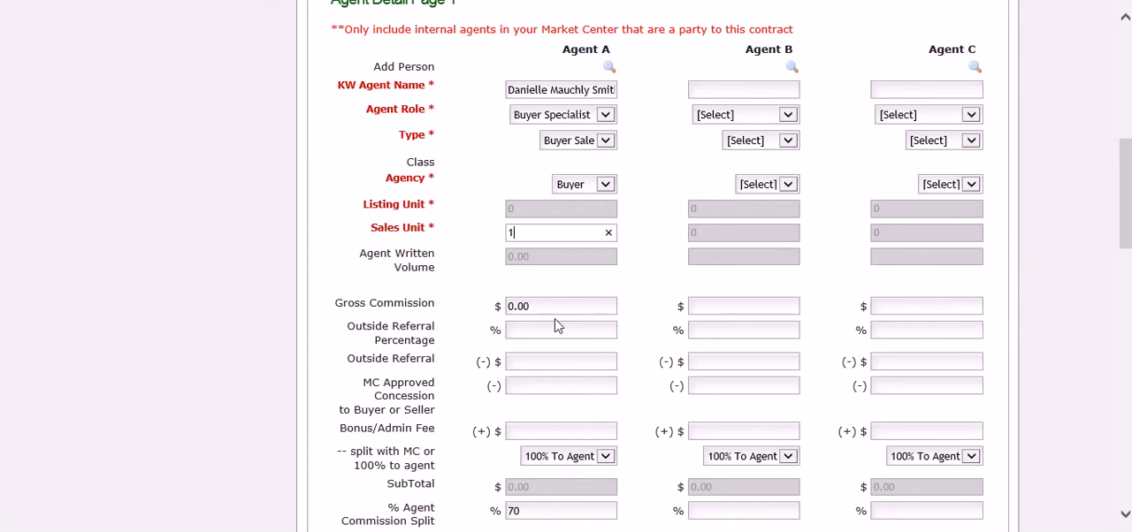
{"action": "key", "text": "Tab"}
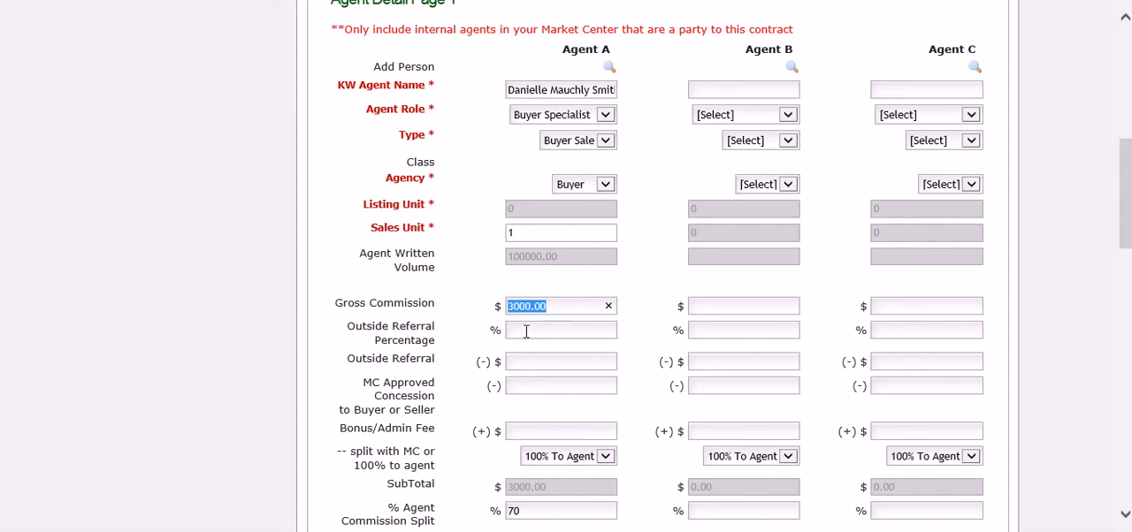
Step: Set Agent A's bonus/admin fee to Split With MC and mark Capped on Royalty as No
{"action": "left_click", "coordinate": [608, 460]}
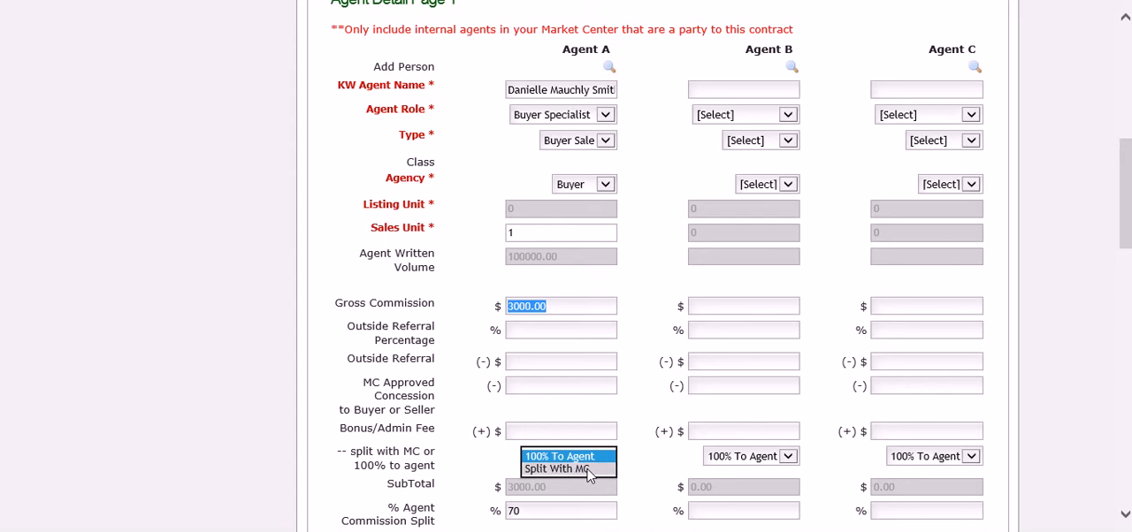
{"action": "left_click", "coordinate": [589, 475]}
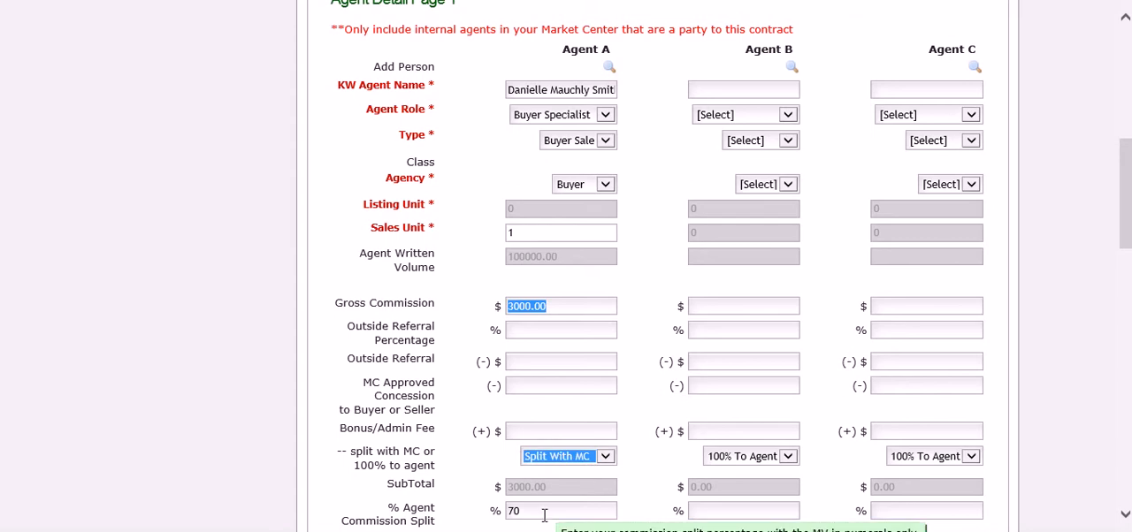
{"action": "mouse_move", "coordinate": [1122, 270]}
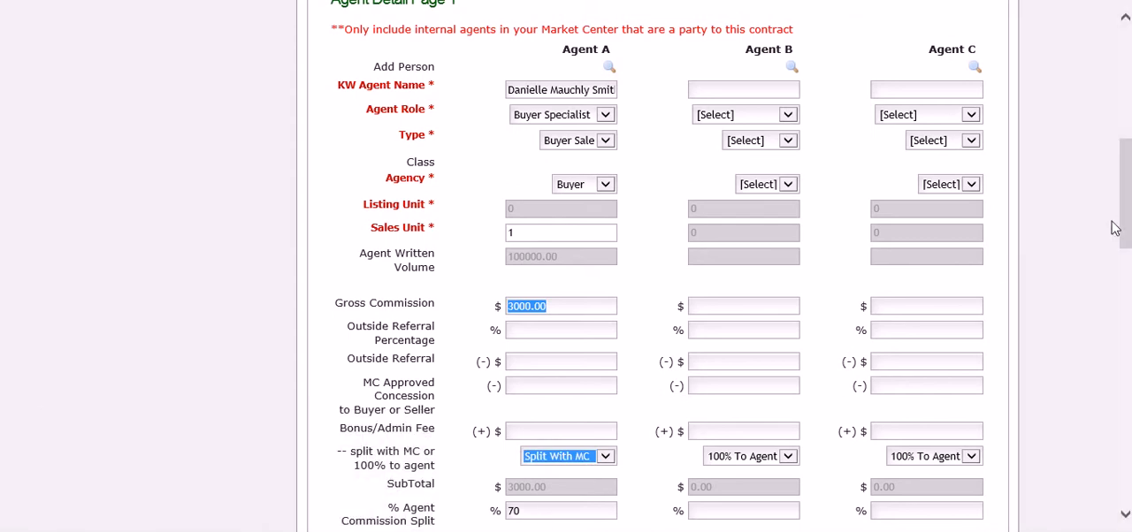
{"action": "left_click_drag", "start_coordinate": [1126, 232], "coordinate": [1121, 307]}
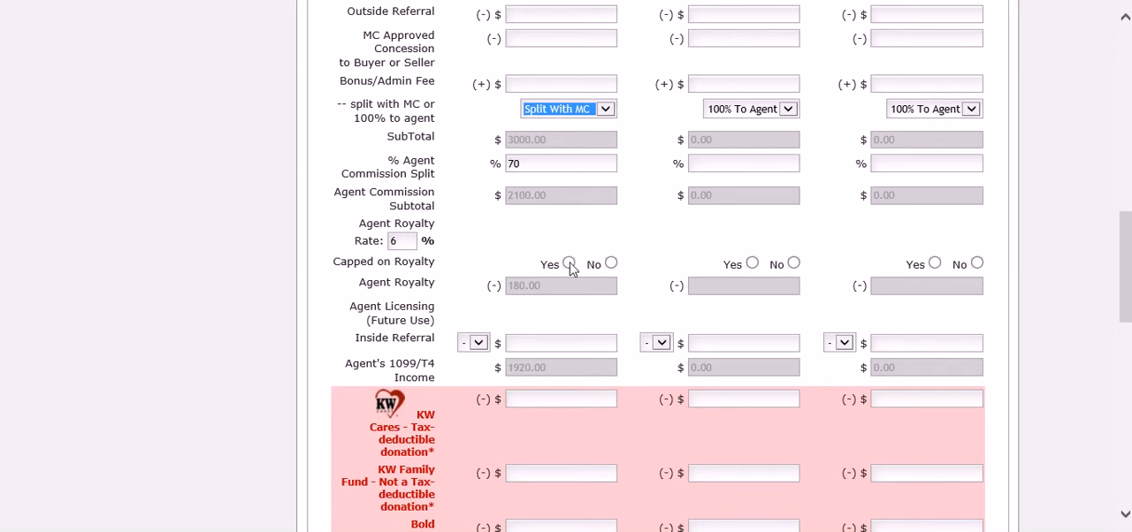
{"action": "left_click", "coordinate": [610, 274]}
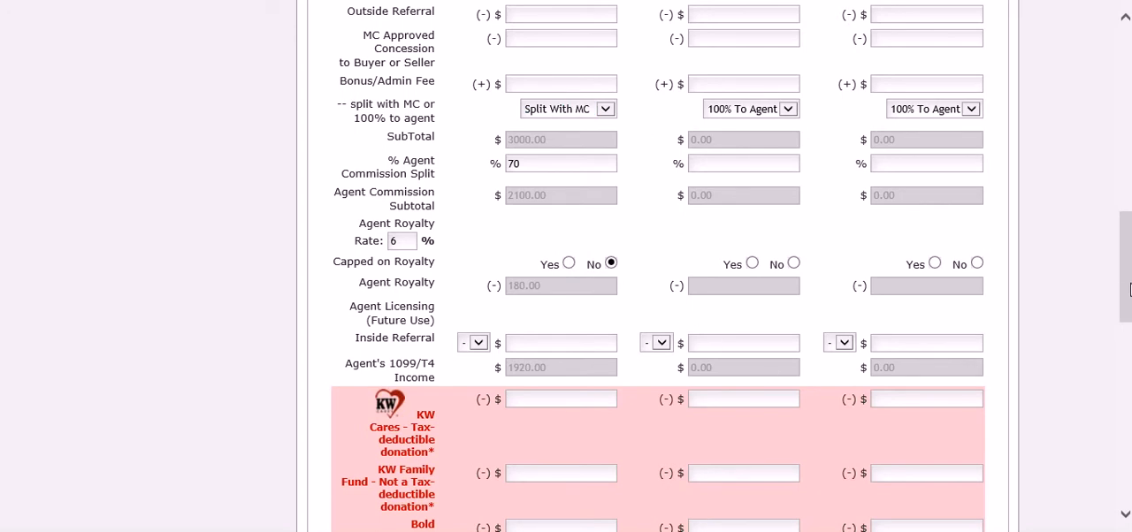
Step: Enter 10.00 for each of Agent A's KW Cares, KW Family Fund and Bold Scholarship donations
{"action": "left_click_drag", "start_coordinate": [1128, 289], "coordinate": [1124, 345]}
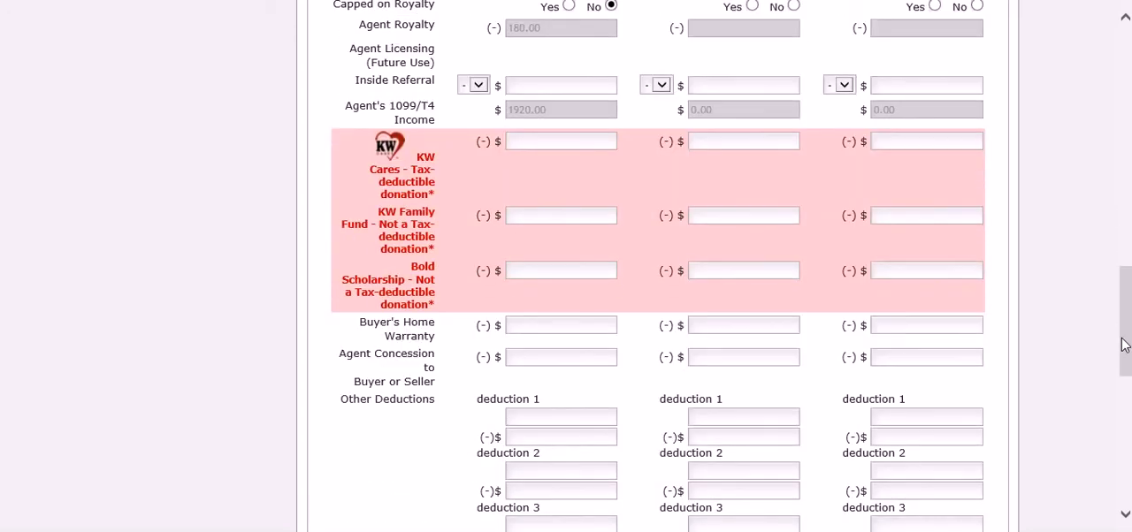
{"action": "left_click", "coordinate": [597, 142]}
{"action": "left_click", "coordinate": [551, 215]}
{"action": "left_click", "coordinate": [533, 269]}
{"action": "type", "text": "10.00"}
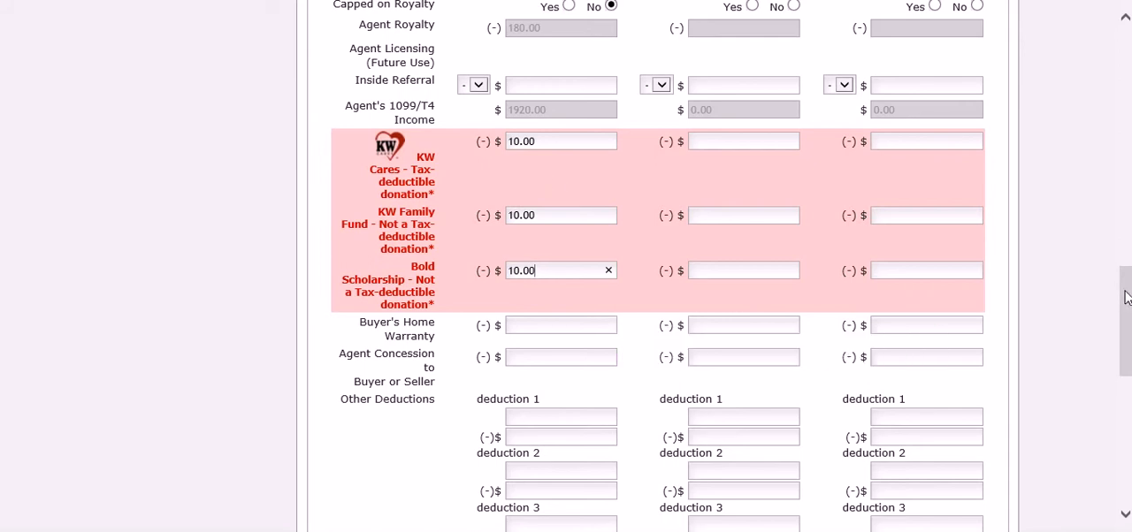
Step: Enter Agent A's custom deductions of 10.00 for Central Delaware Care and 15.00 for E&O, leaving Office Bill blank
{"action": "left_click_drag", "start_coordinate": [1125, 298], "coordinate": [1127, 343]}
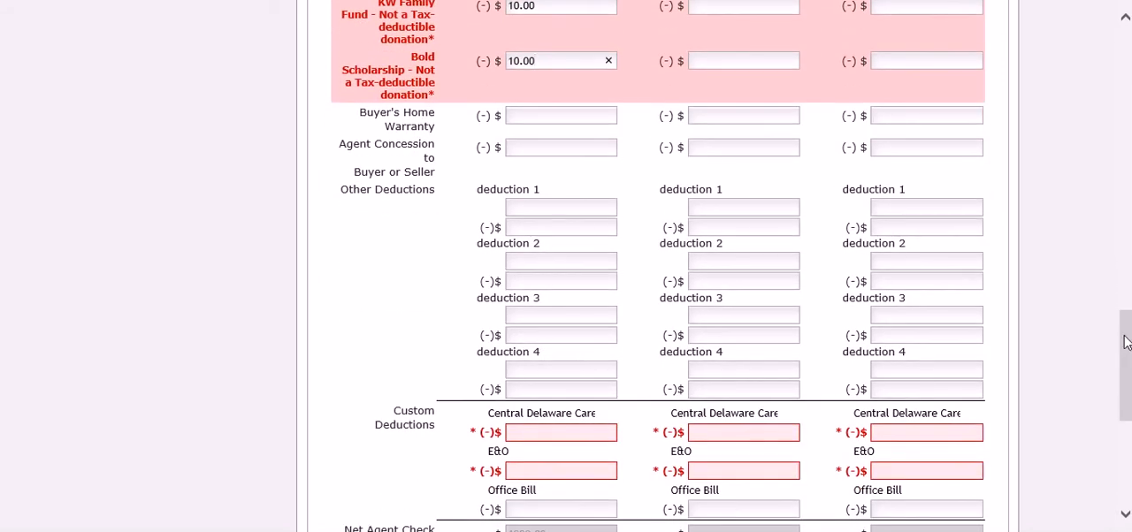
{"action": "left_click", "coordinate": [592, 433]}
{"action": "type", "text": "10"}
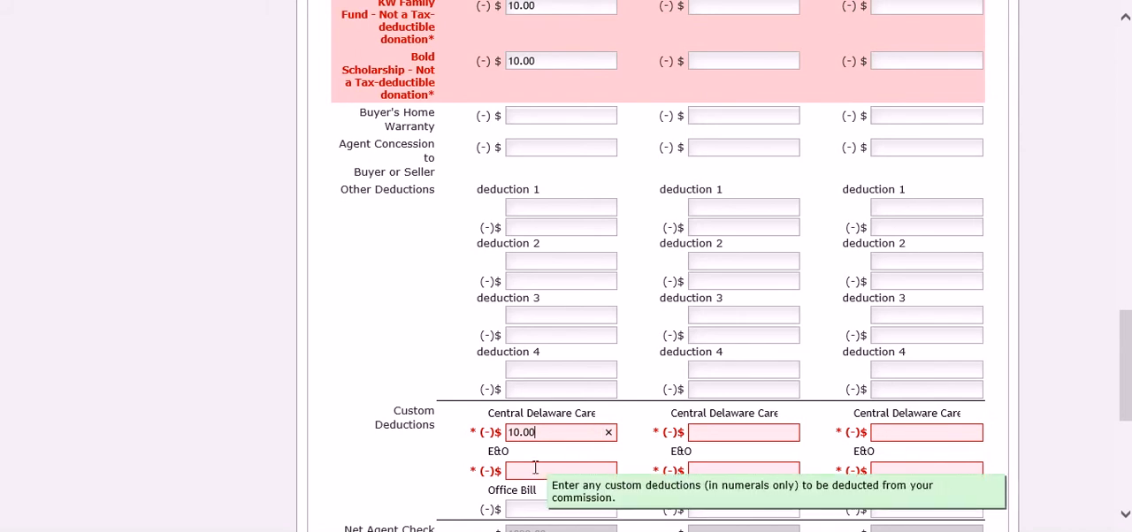
{"action": "left_click", "coordinate": [538, 470]}
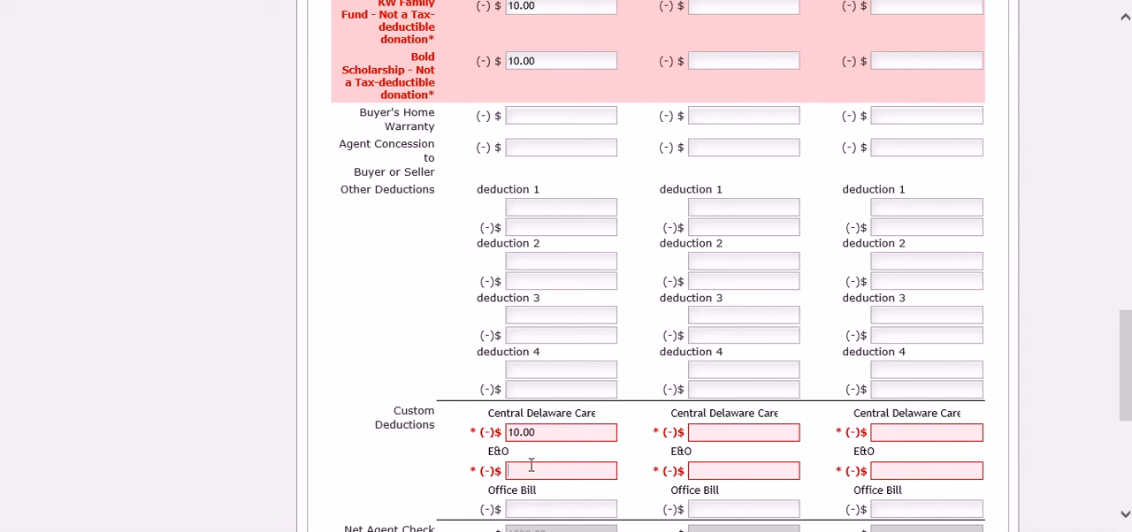
{"action": "type", "text": "15.00"}
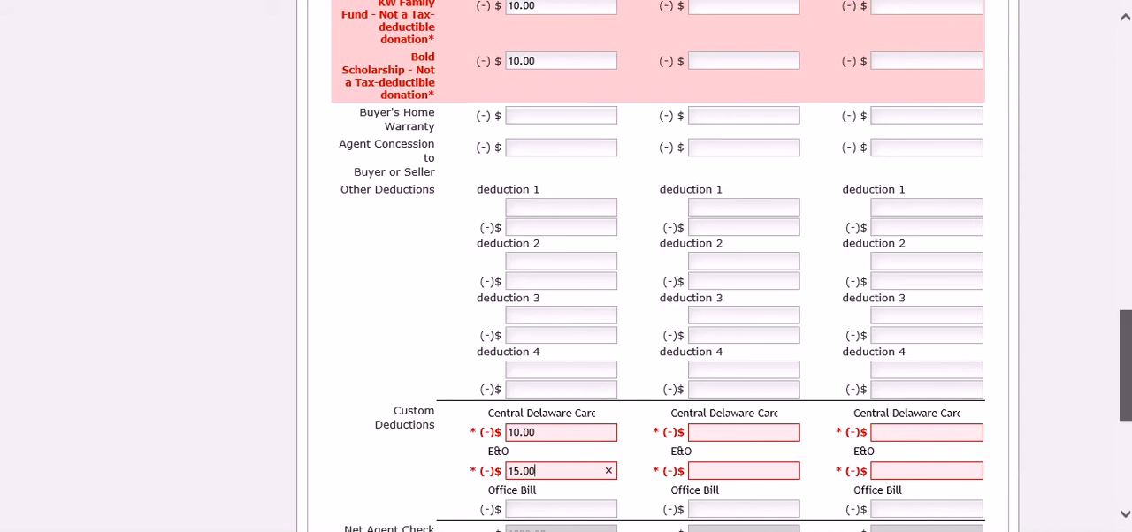
{"action": "scroll", "coordinate": [781, 336], "scroll_direction": "down", "scroll_amount": 3}
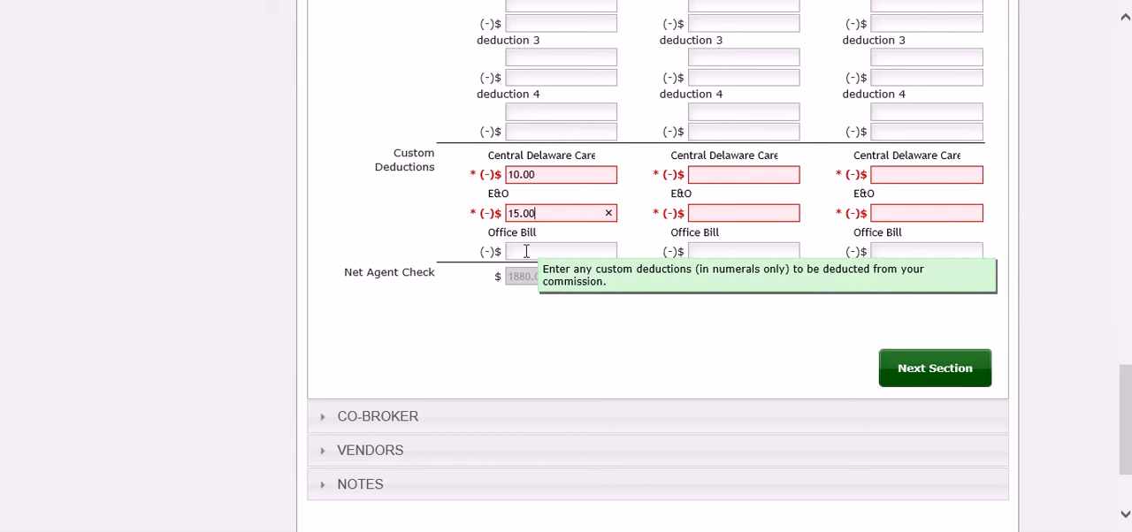
{"action": "left_click", "coordinate": [543, 255]}
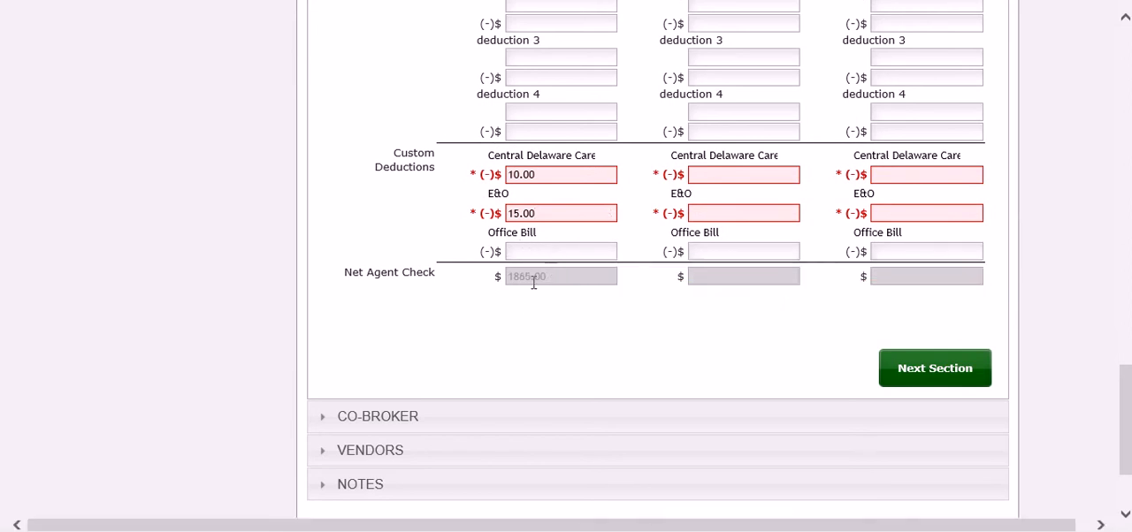
{"action": "mouse_move", "coordinate": [552, 283]}
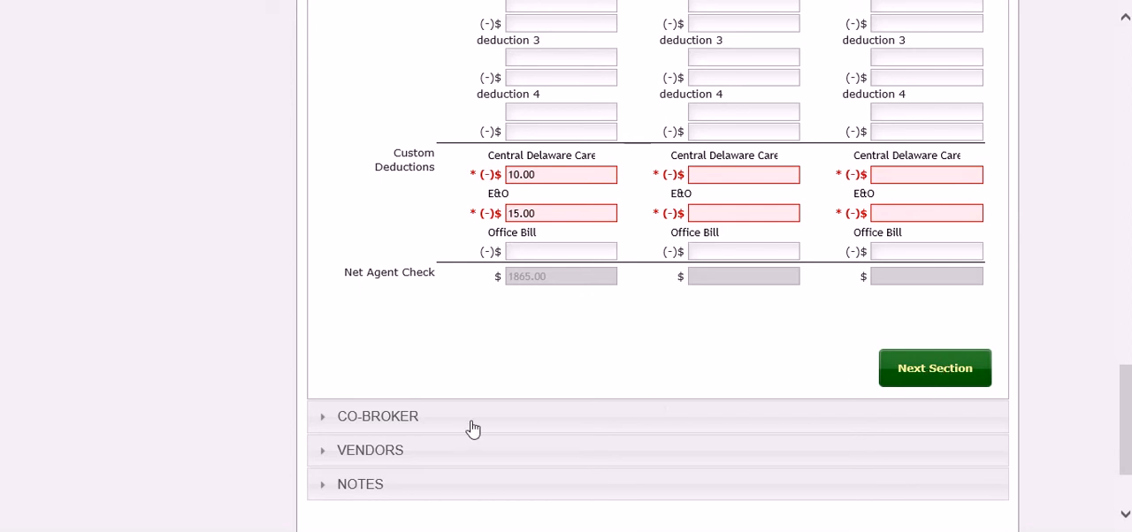
Step: View the empty Notes section and the Co-Broker section of the greensheet
{"action": "left_click", "coordinate": [401, 425]}
{"action": "left_click", "coordinate": [605, 346]}
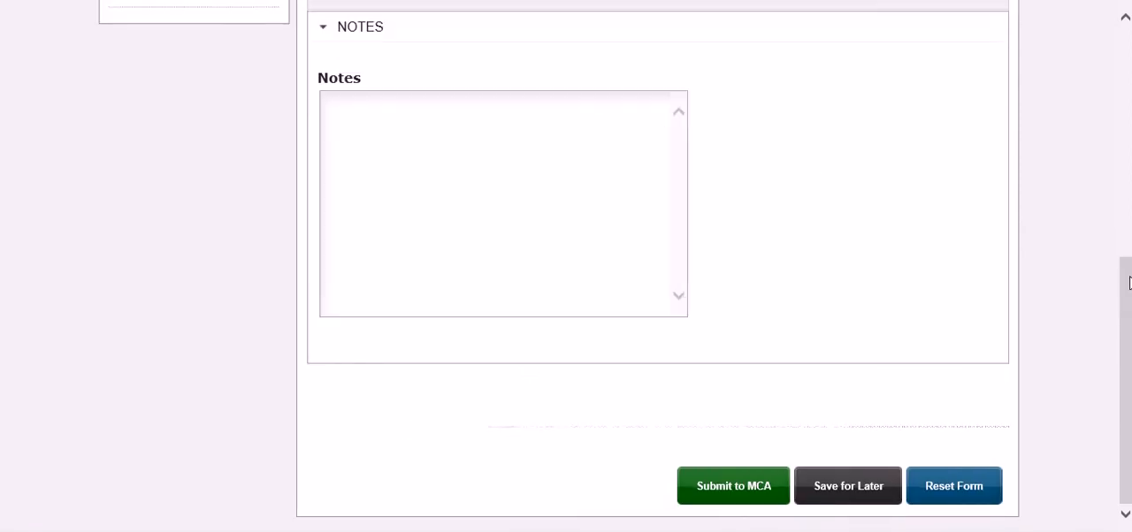
{"action": "left_click_drag", "start_coordinate": [1125, 300], "coordinate": [1124, 227]}
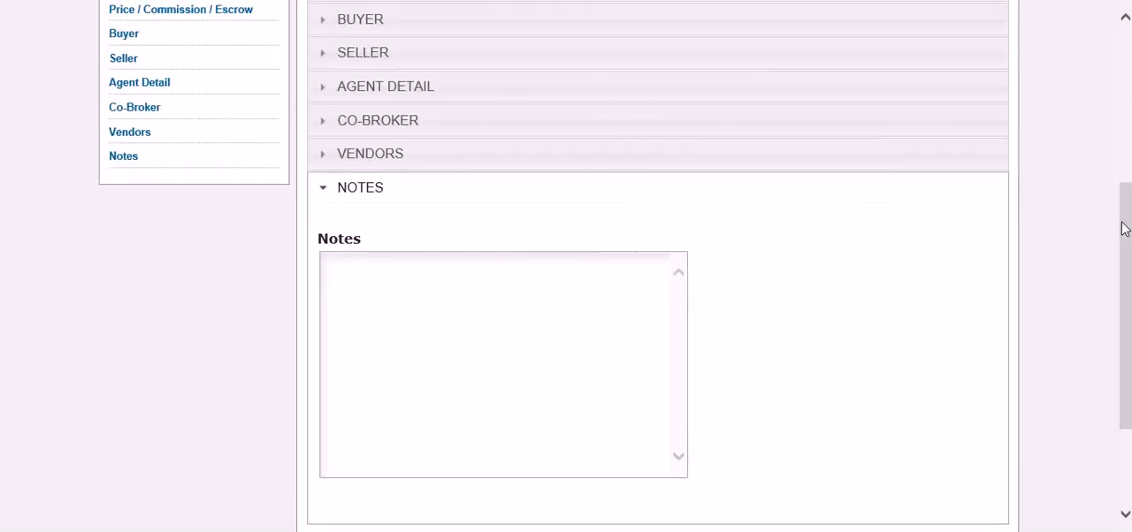
{"action": "left_click", "coordinate": [573, 130]}
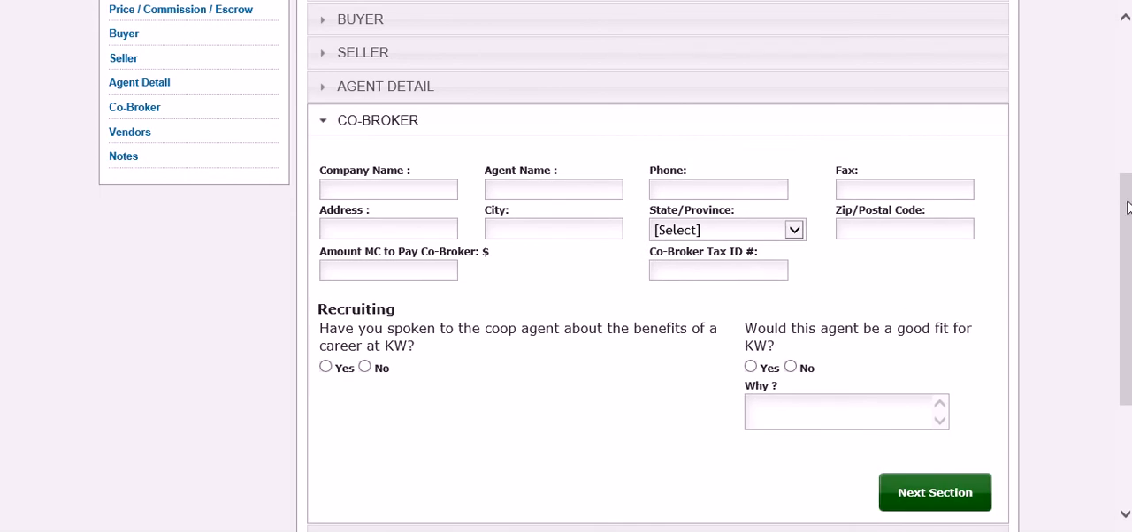
Step: Submit the greensheet to the MCA with the option to manage the paperwork as normal
{"action": "left_click_drag", "start_coordinate": [1128, 207], "coordinate": [1127, 304]}
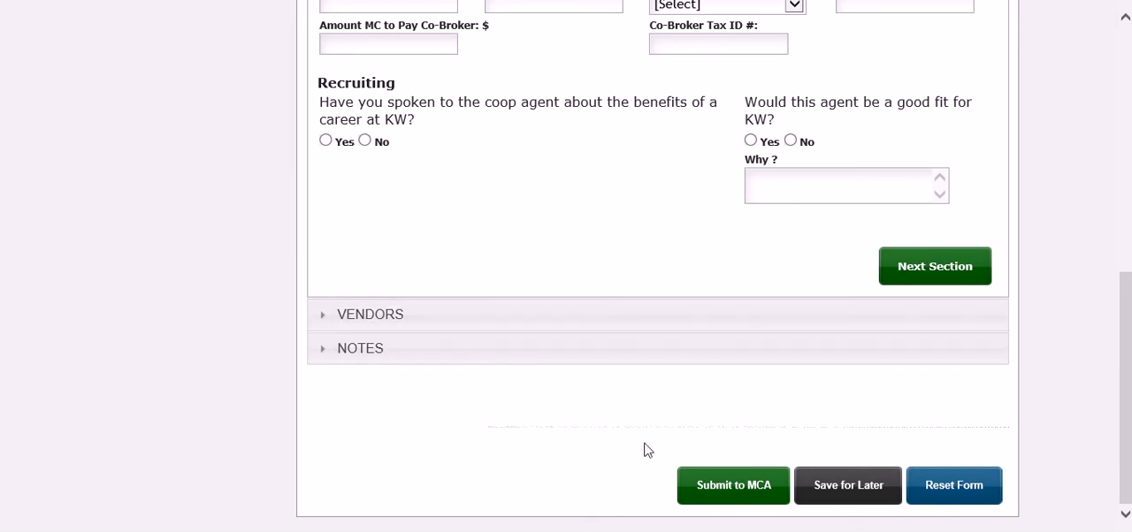
{"action": "left_click", "coordinate": [747, 492]}
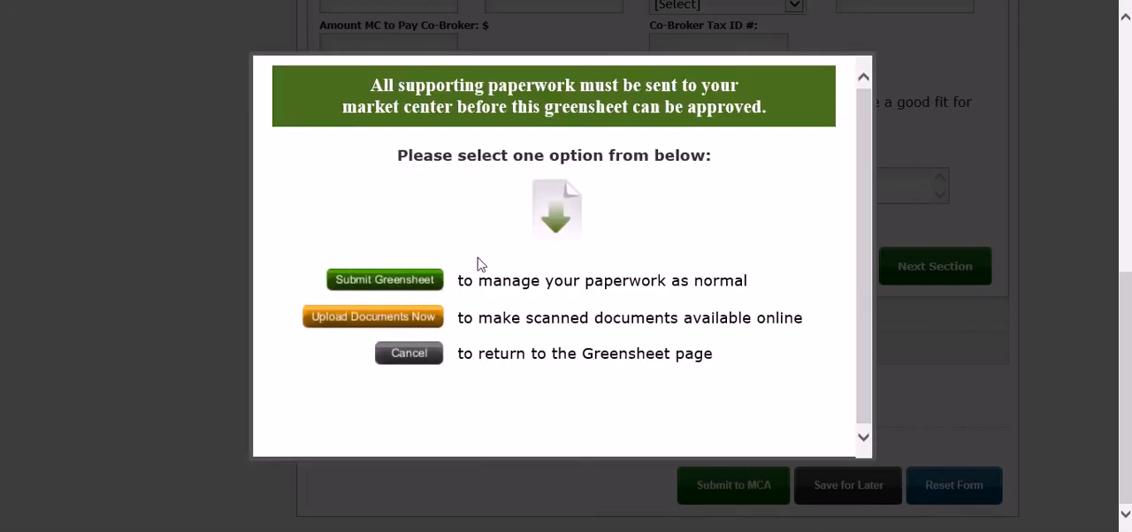
{"action": "left_click", "coordinate": [392, 280]}
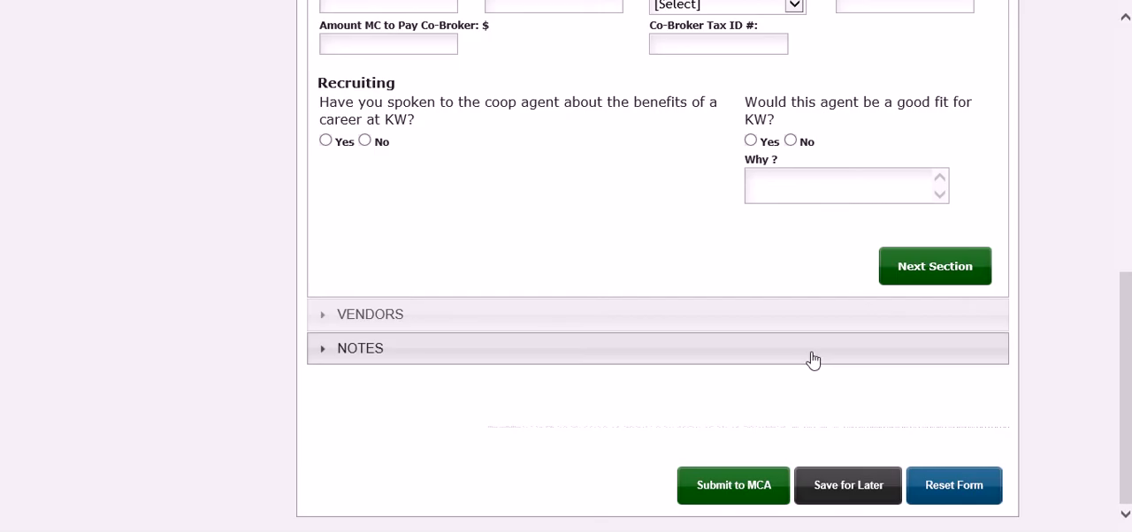